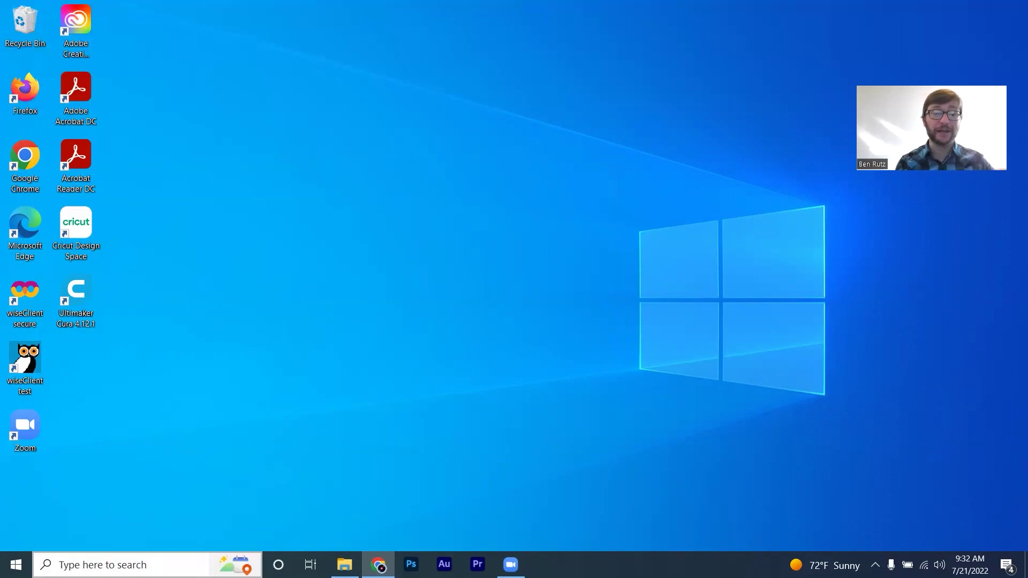
# - Open the Windows search panel to view its suggested apps and recent items, and dismiss it
pyautogui.click(107, 564)
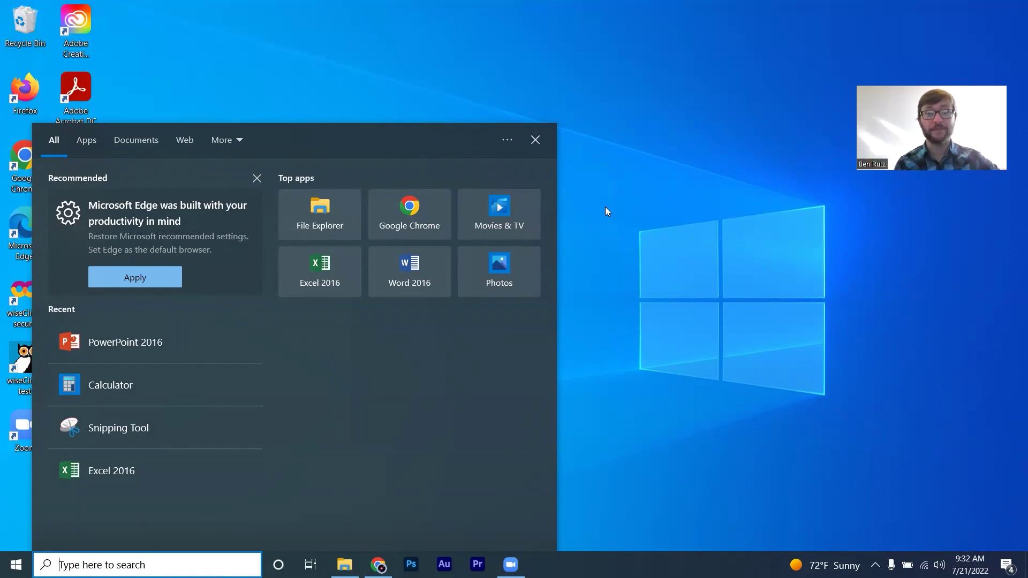
pyautogui.press('Escape')
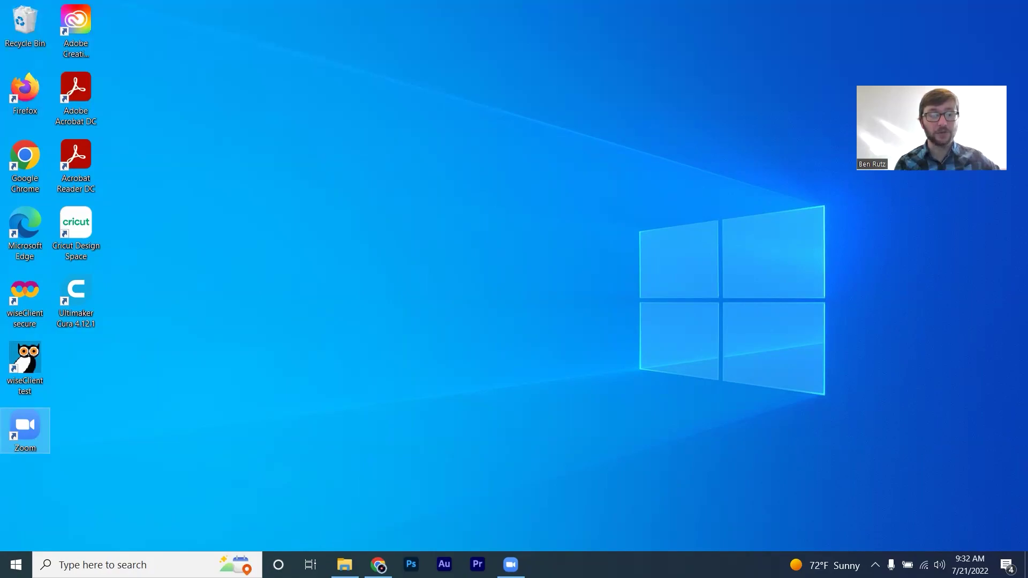
# - View the Documents, Downloads and Pictures folders in File Explorer, and close the window
pyautogui.click(344, 564)
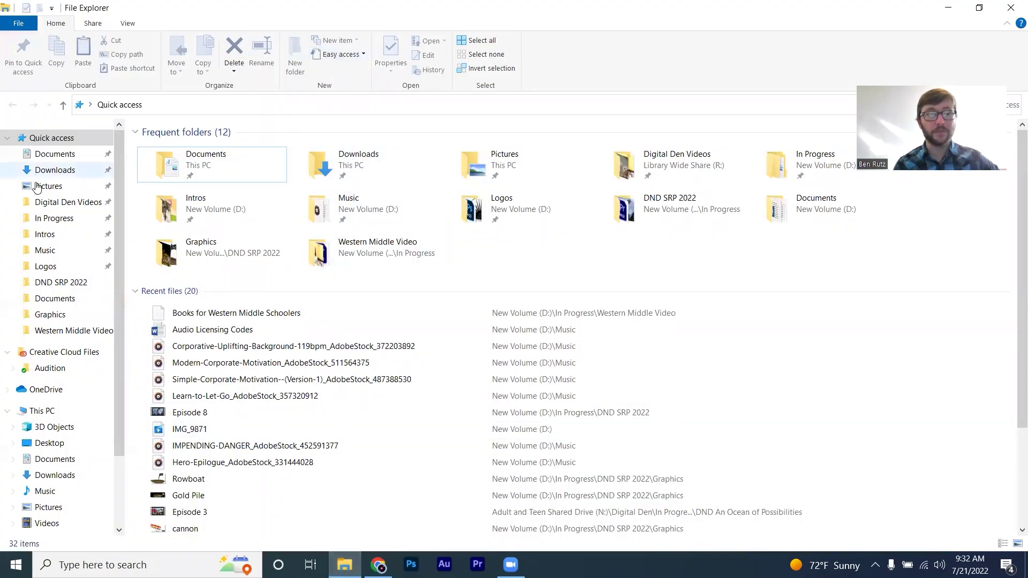
pyautogui.click(48, 158)
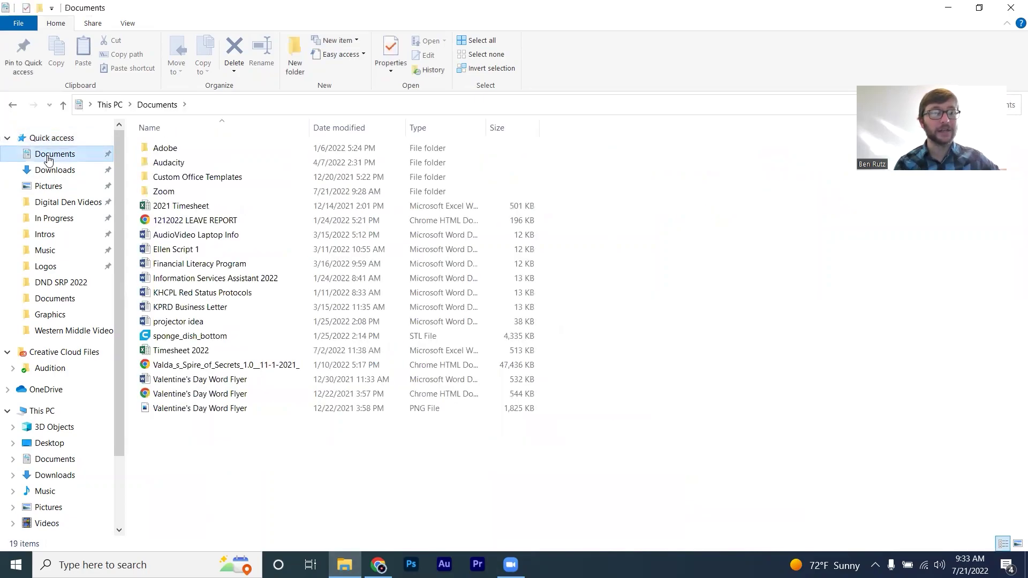
pyautogui.click(50, 171)
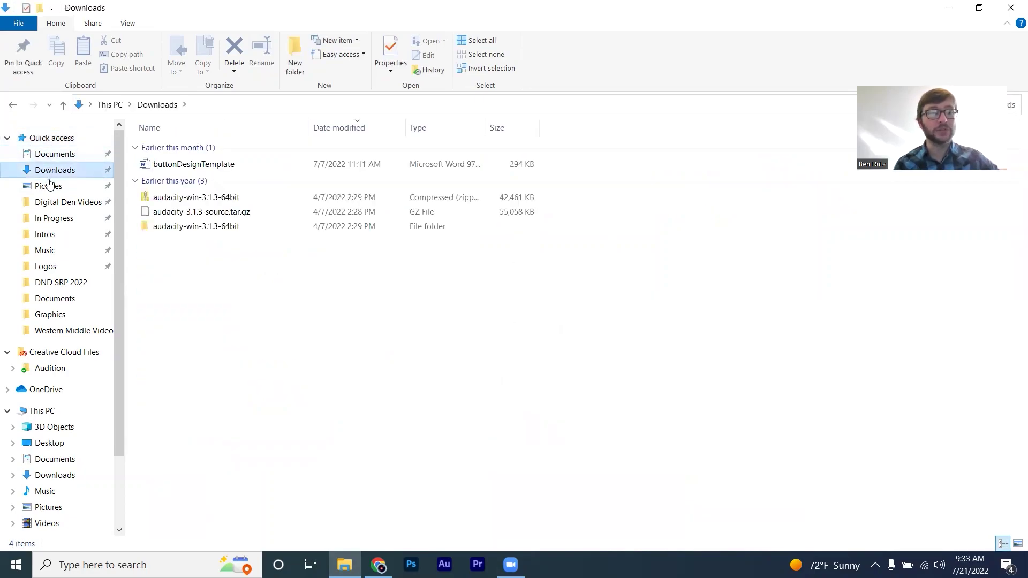
pyautogui.click(49, 187)
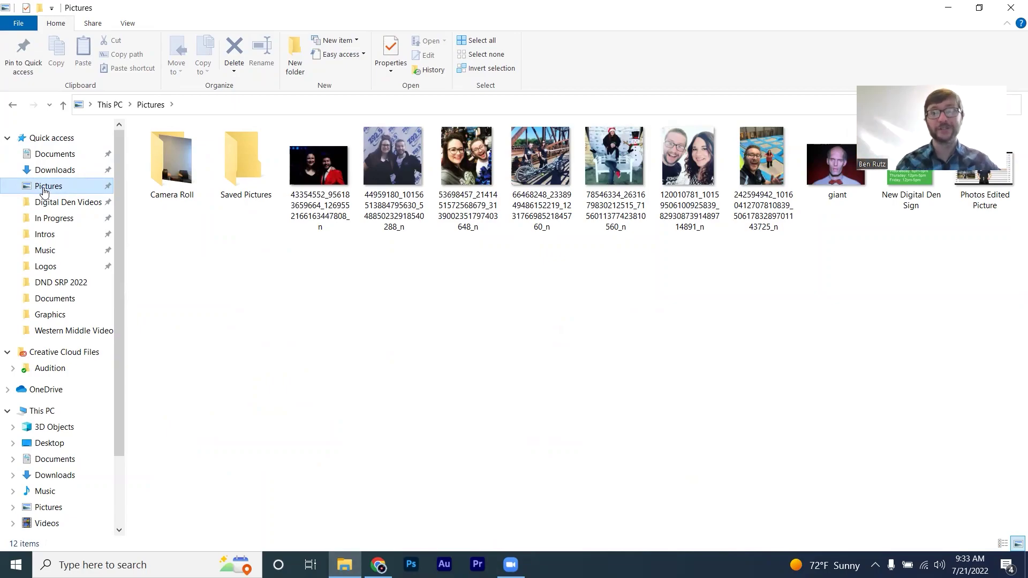
pyautogui.click(1011, 8)
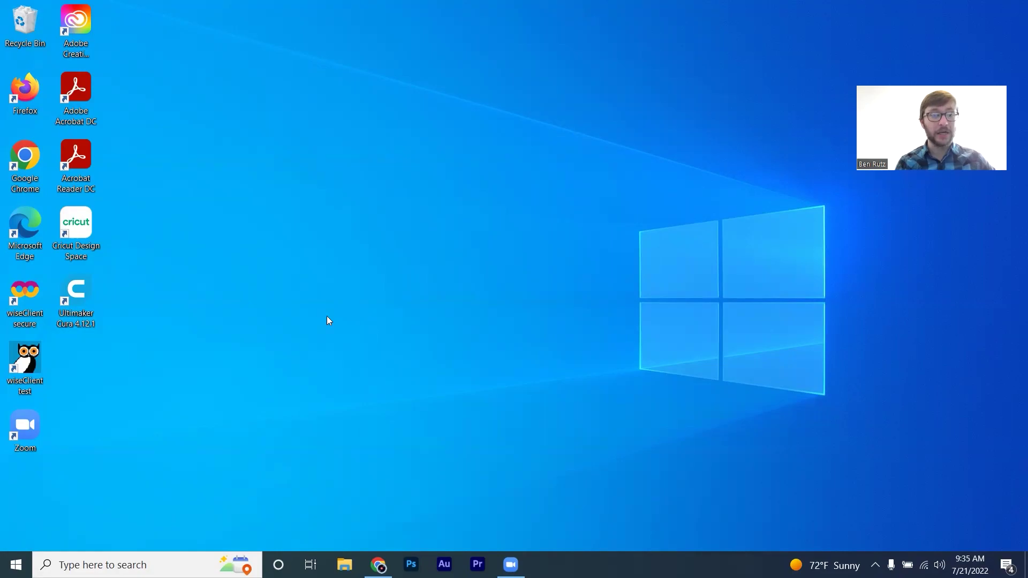
# - Select the Firefox, Zoom and Adobe Creative Cloud desktop shortcuts one after another without opening them
pyautogui.click(36, 89)
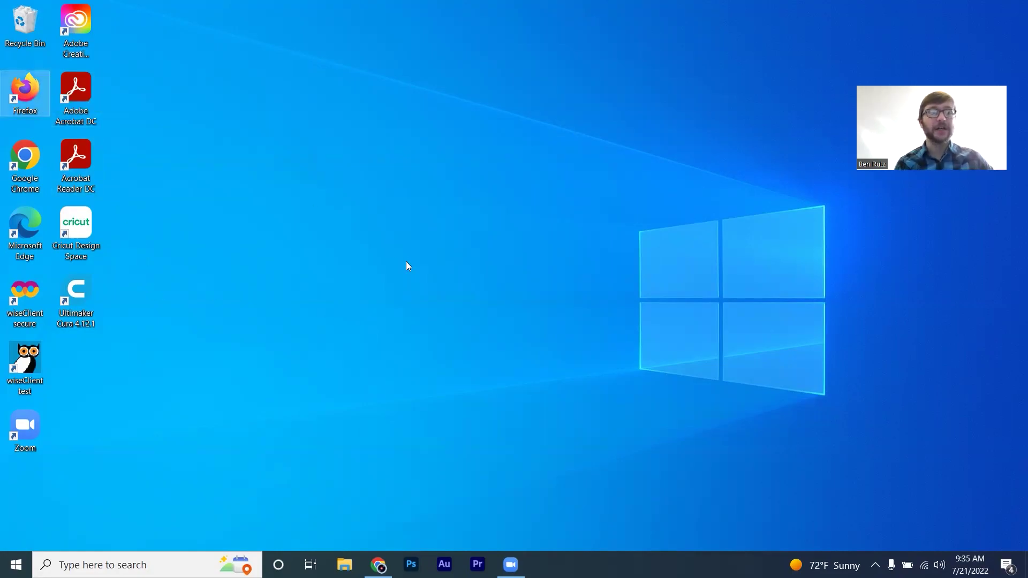
pyautogui.click(26, 417)
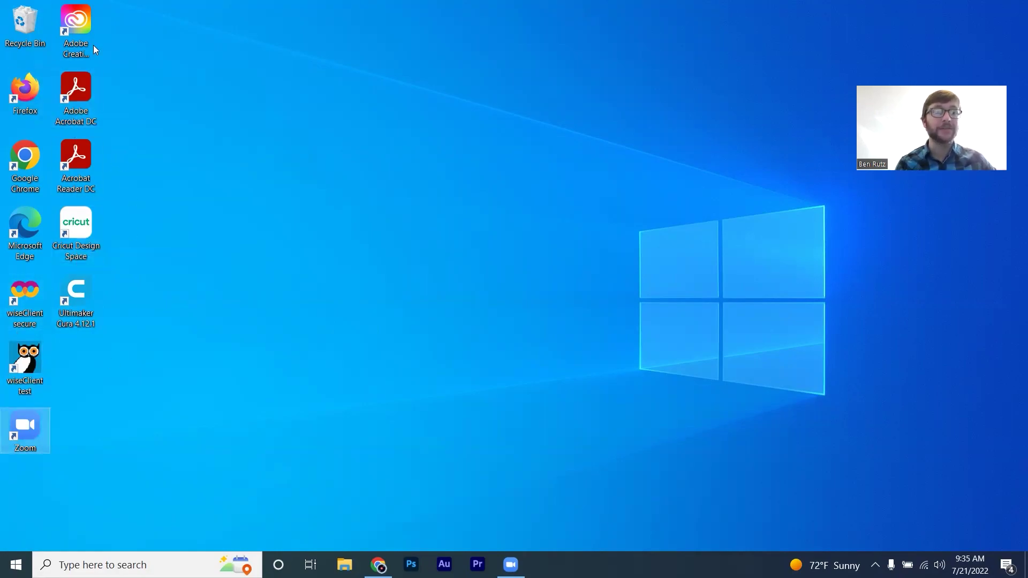
pyautogui.click(80, 27)
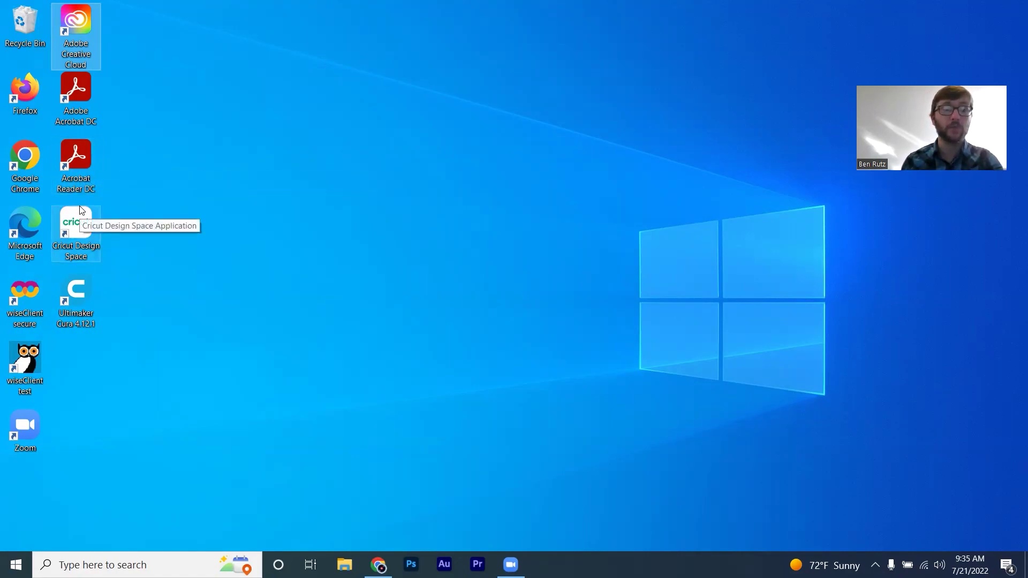
# - Launch Google Chrome from its desktop shortcut and close its profile window, doing this twice
pyautogui.doubleClick(25, 160)
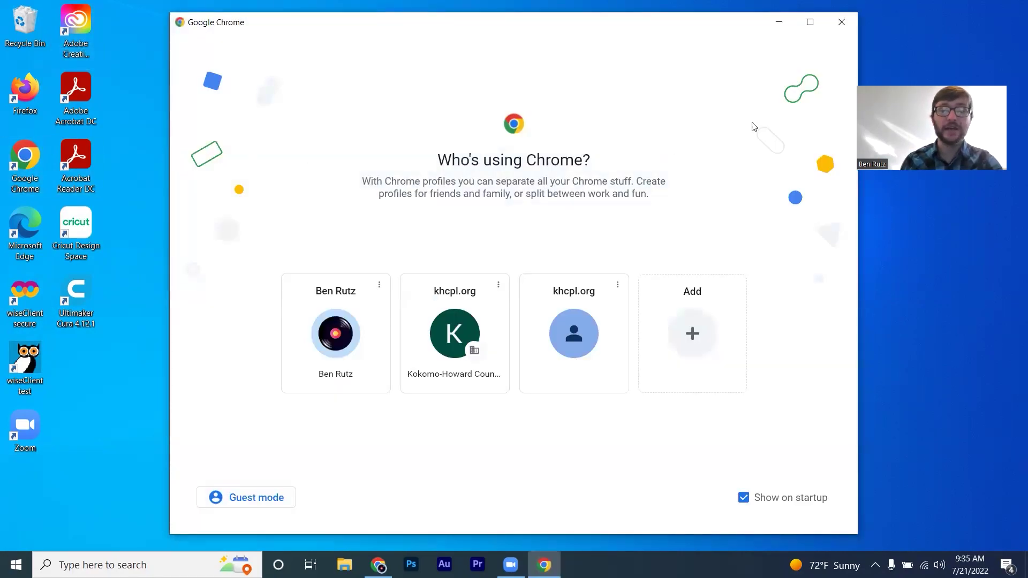
pyautogui.click(841, 22)
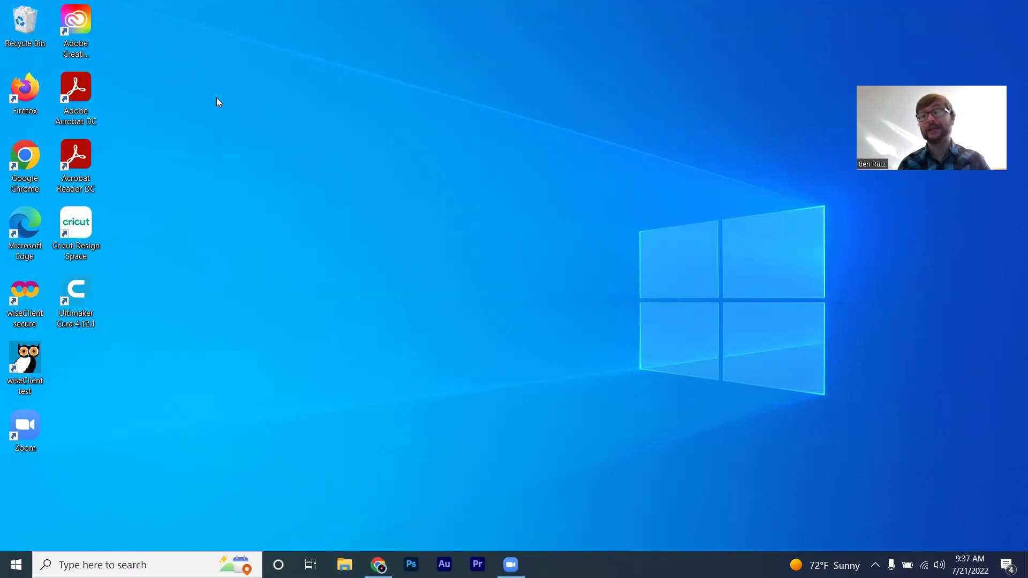
pyautogui.doubleClick(37, 170)
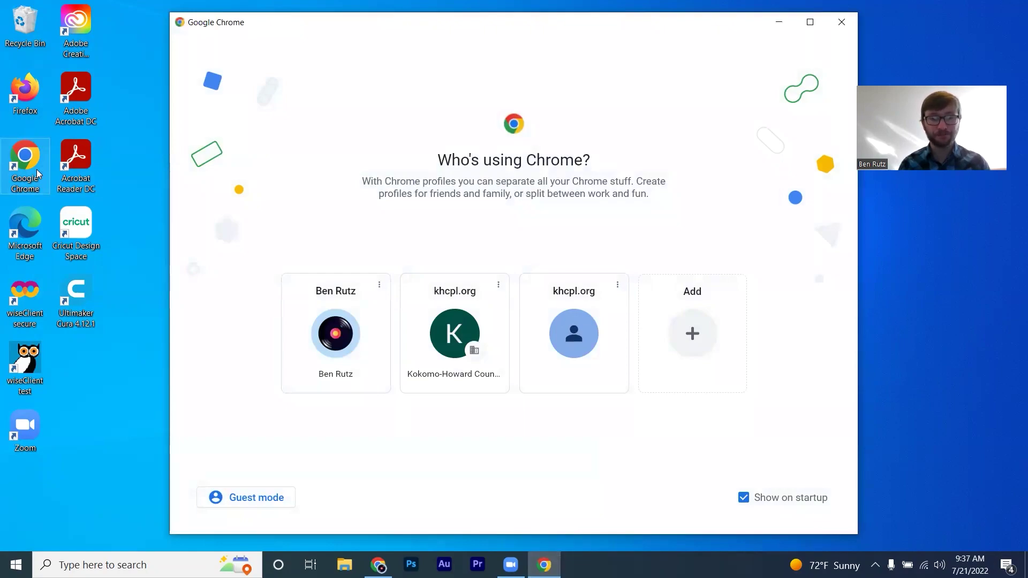
pyautogui.click(841, 22)
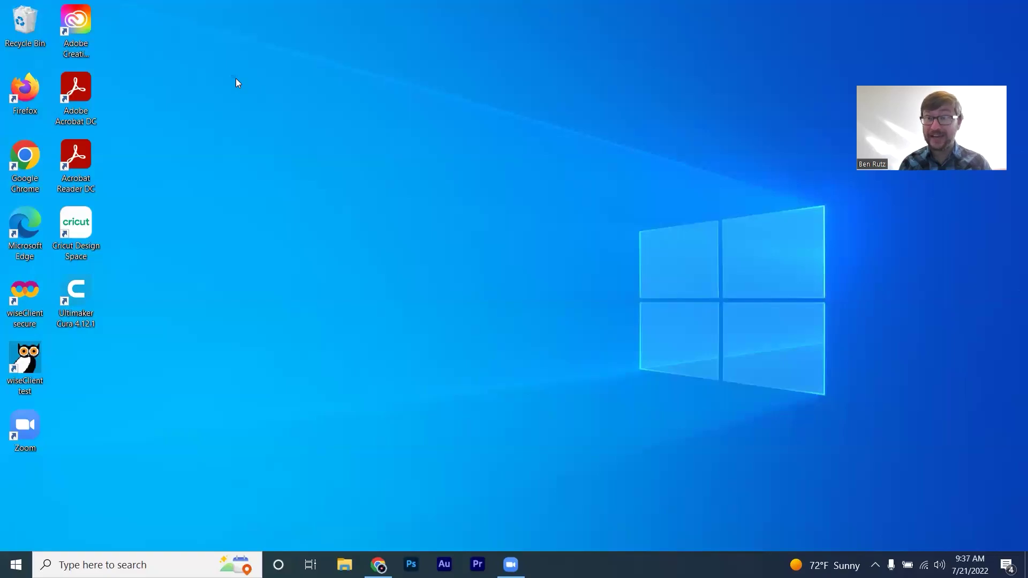
# - Select all desktop icons, move them together toward the middle of the desktop, and return them to their original place
pyautogui.moveTo(231, 76); pyautogui.dragTo(780, 449)
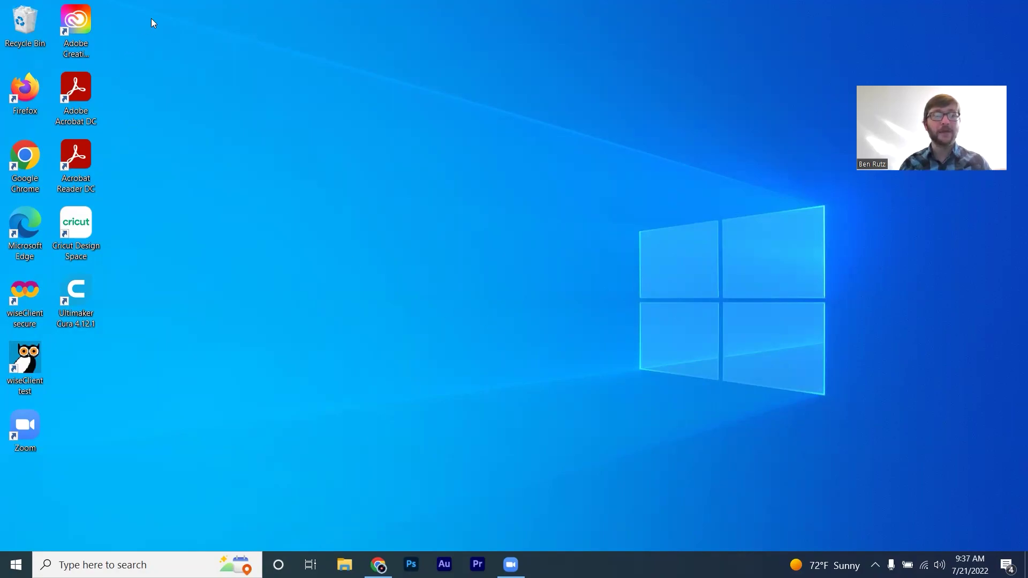
pyautogui.moveTo(151, 18); pyautogui.dragTo(9, 431)
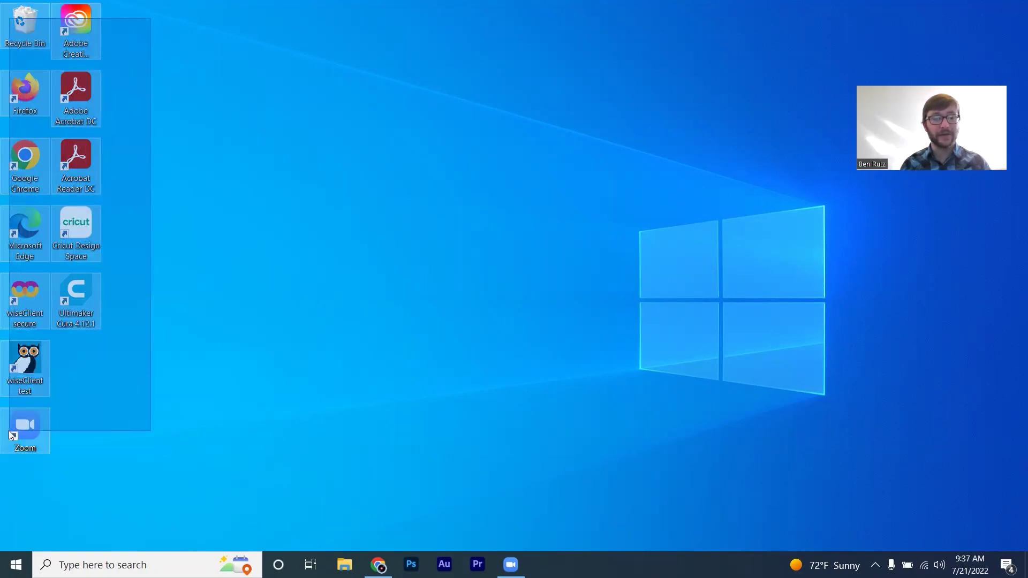
pyautogui.moveTo(9, 431); pyautogui.dragTo(9, 432)
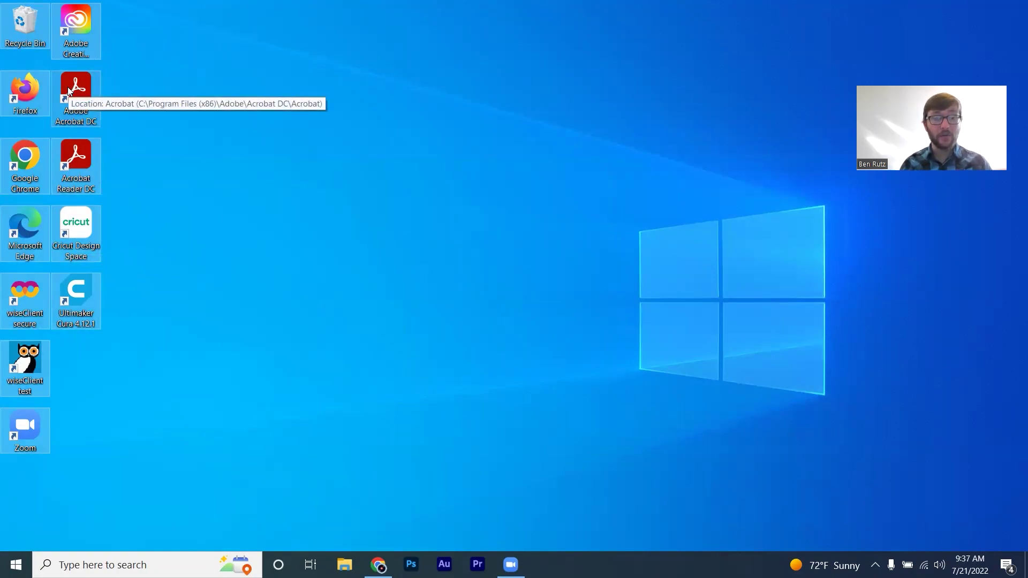
pyautogui.moveTo(84, 38); pyautogui.dragTo(321, 53)
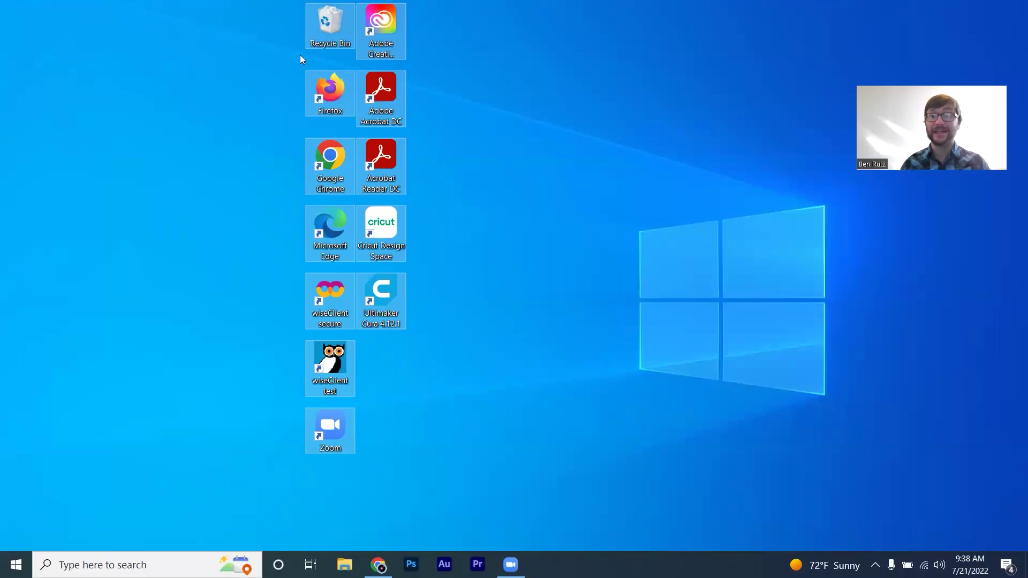
pyautogui.moveTo(365, 47); pyautogui.dragTo(31, 46)
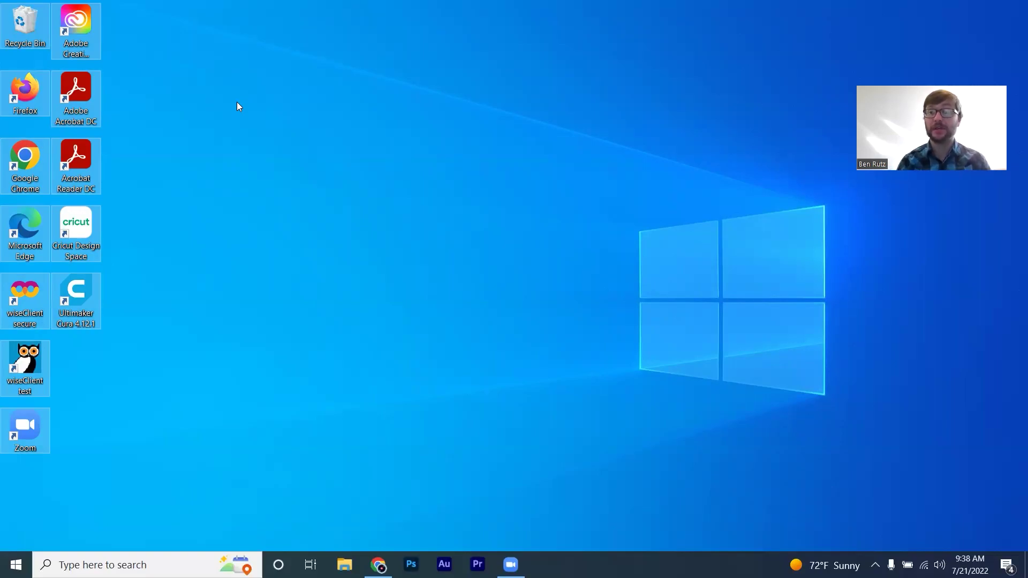
pyautogui.moveTo(283, 86); pyautogui.dragTo(681, 461)
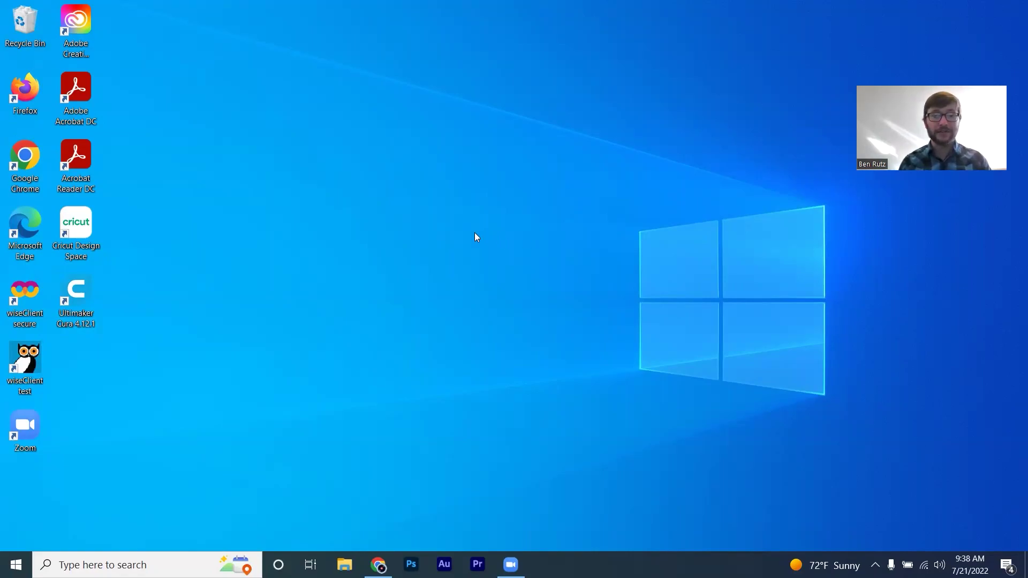
# - Open the desktop's personalization settings to view the Background options, and close the settings window
pyautogui.rightClick(307, 199)
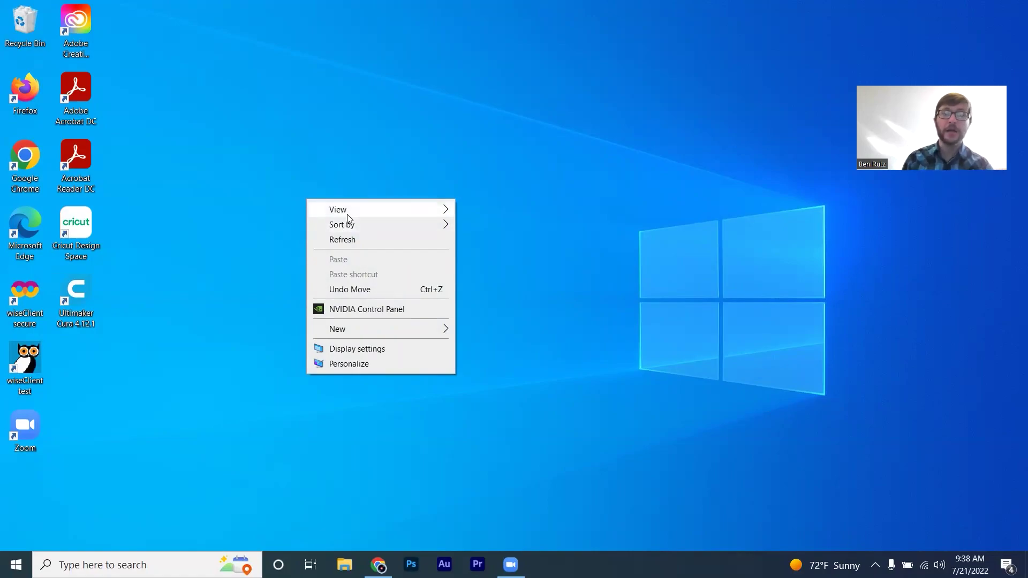
pyautogui.moveTo(349, 224)
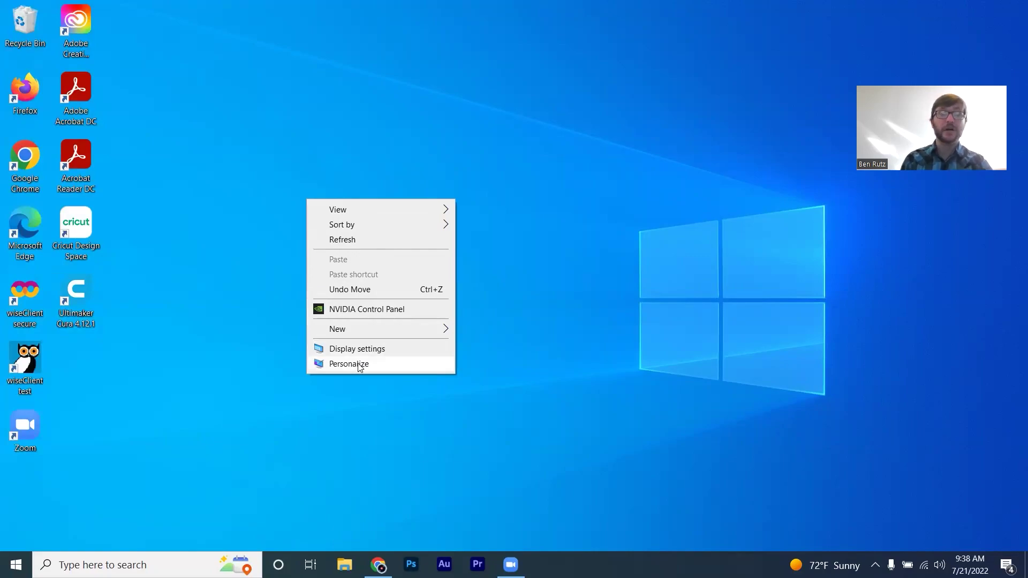
pyautogui.rightClick(308, 138)
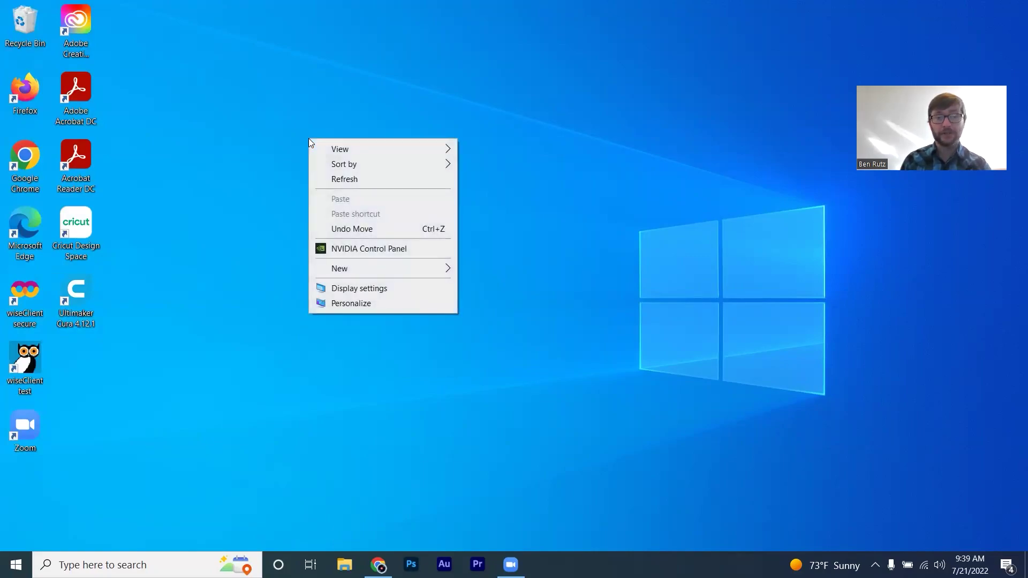
pyautogui.click(351, 303)
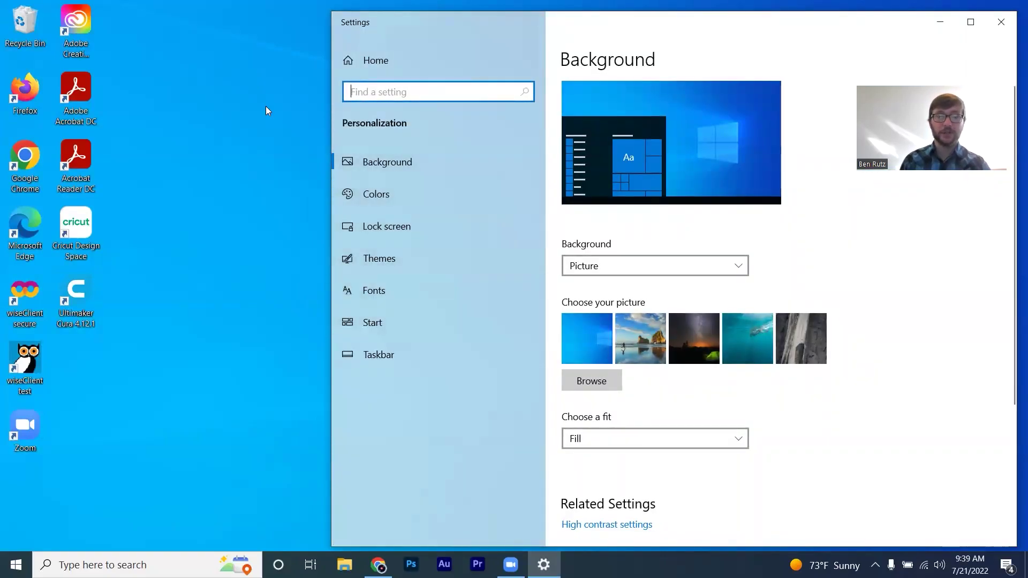
pyautogui.click(998, 31)
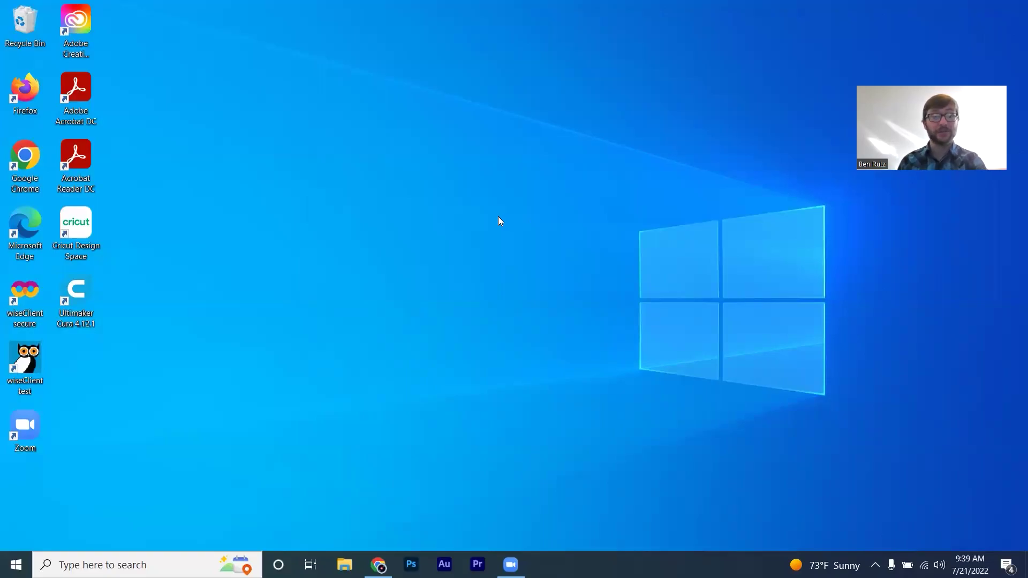
# - Try to rename the Google Chrome desktop shortcut to "Internet", and cancel the permission request
pyautogui.rightClick(25, 163)
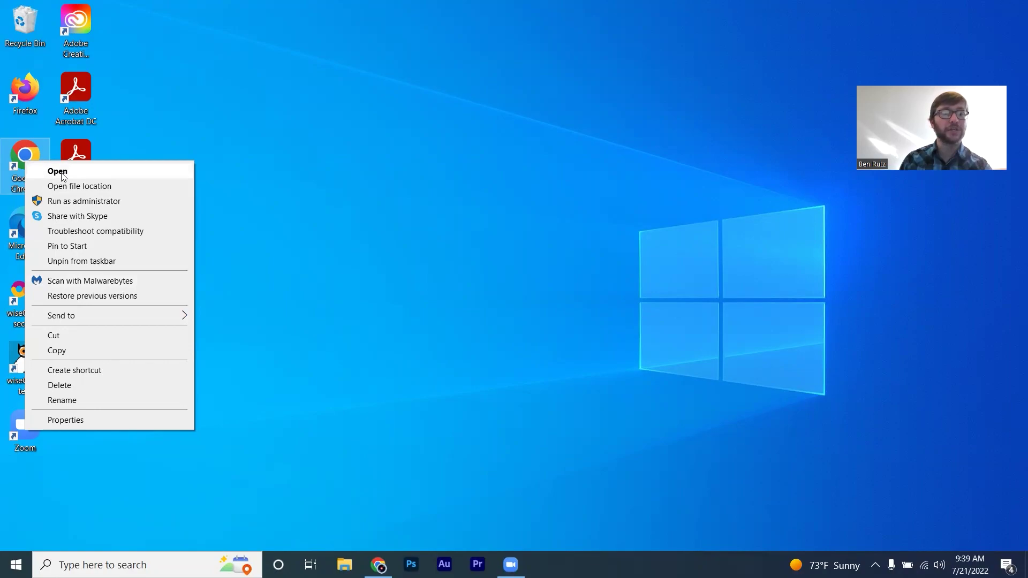
pyautogui.rightClick(31, 156)
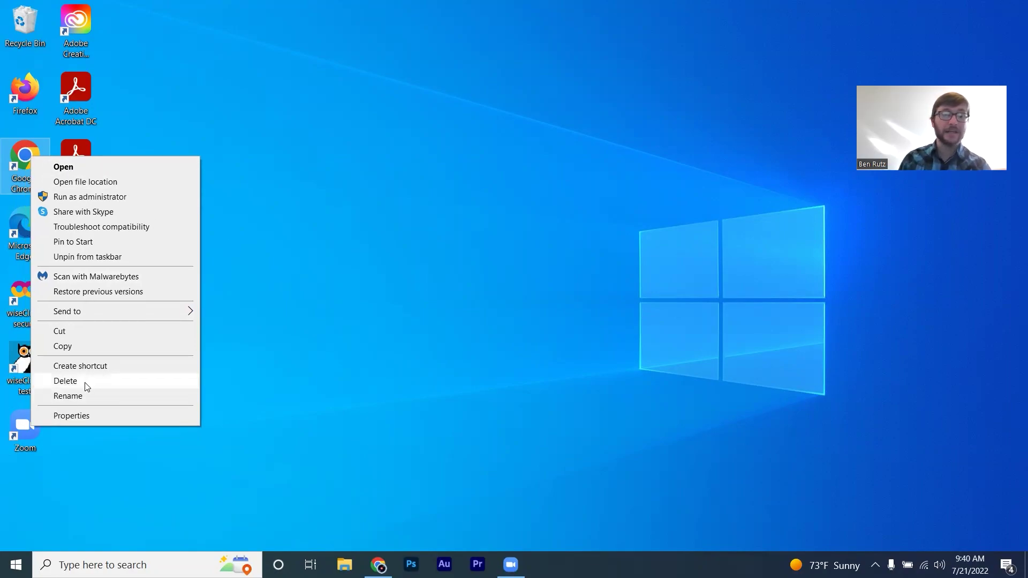
pyautogui.click(68, 396)
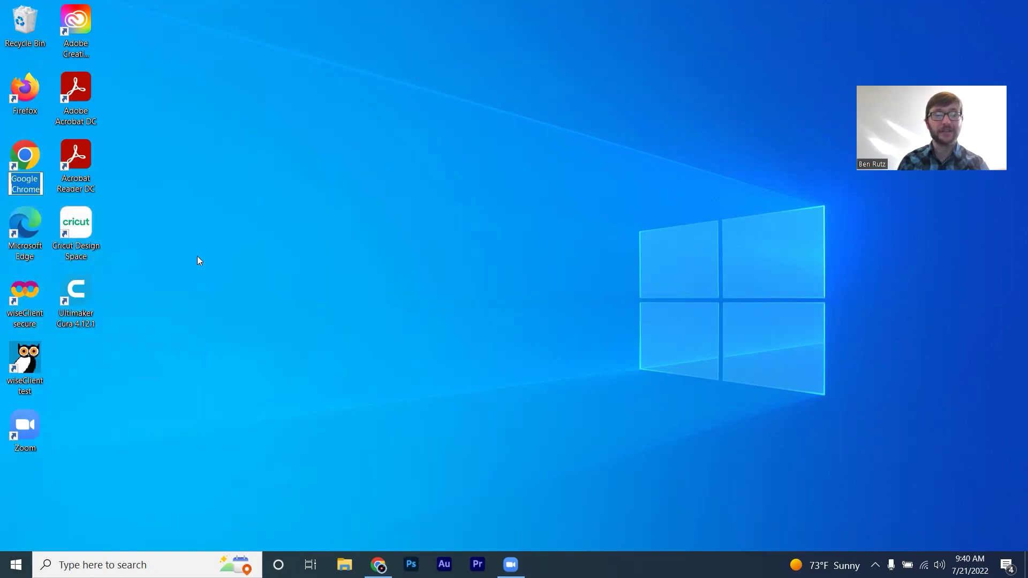
pyautogui.write('Internet')
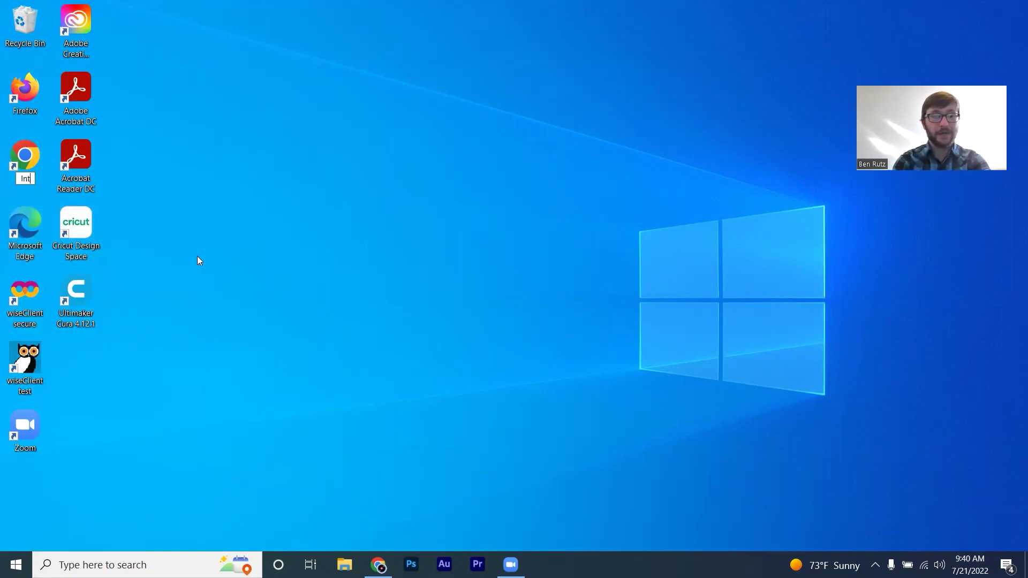
pyautogui.press('Return')
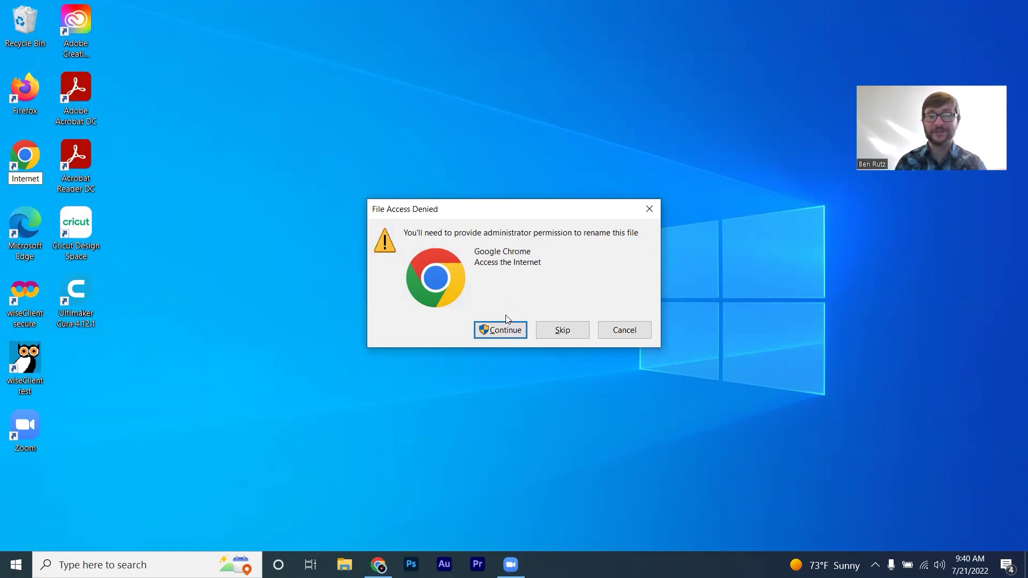
pyautogui.click(616, 336)
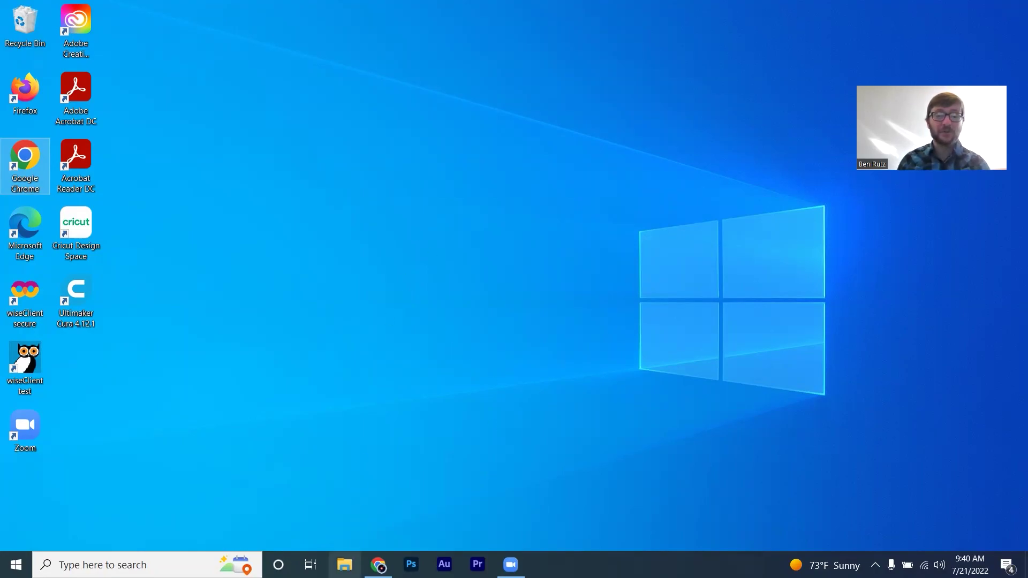
# - View the context options available in the Documents folder in File Explorer, and return to the desktop
pyautogui.click(344, 564)
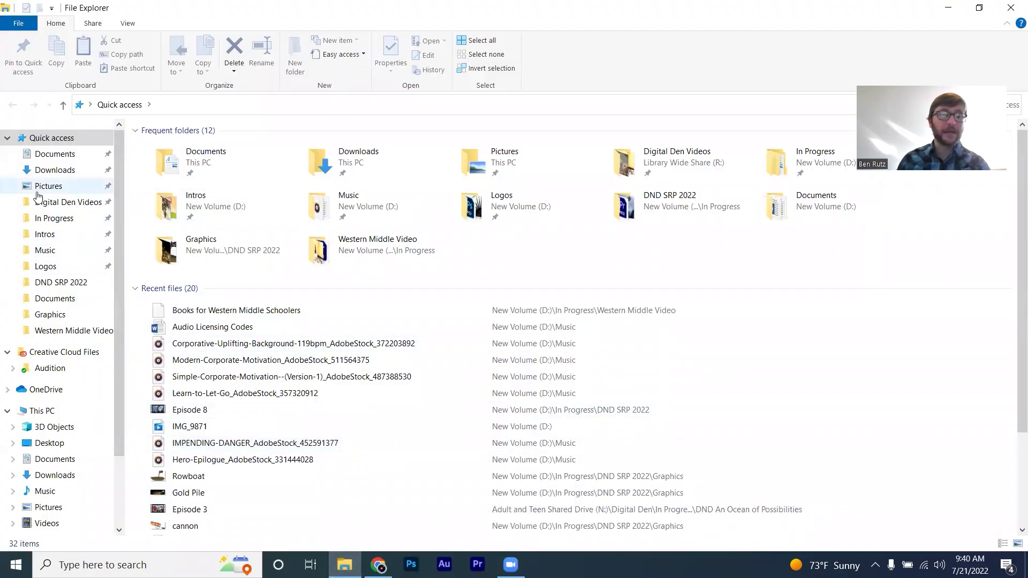
pyautogui.click(47, 159)
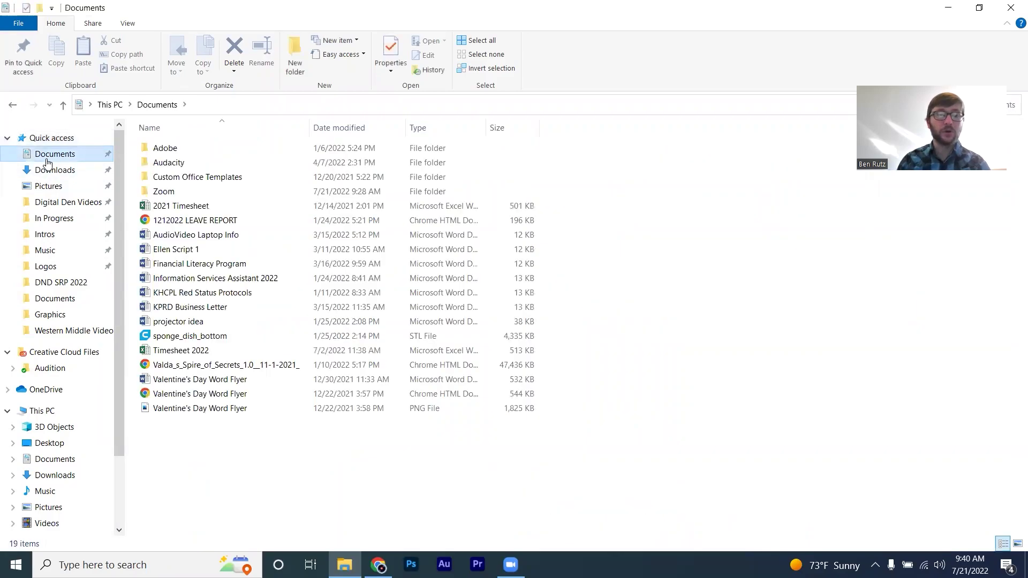
pyautogui.rightClick(178, 154)
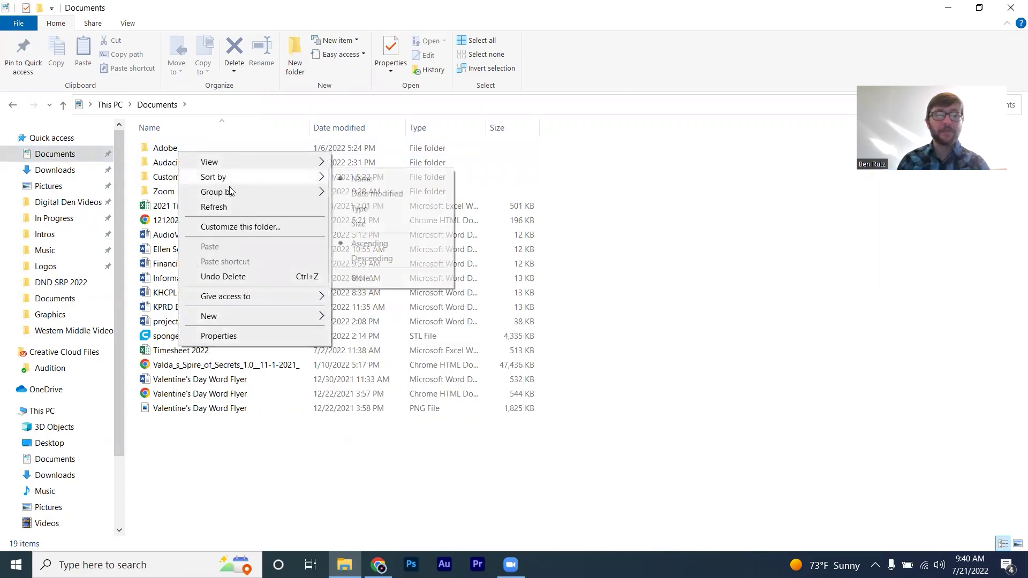
pyautogui.press('super+d')
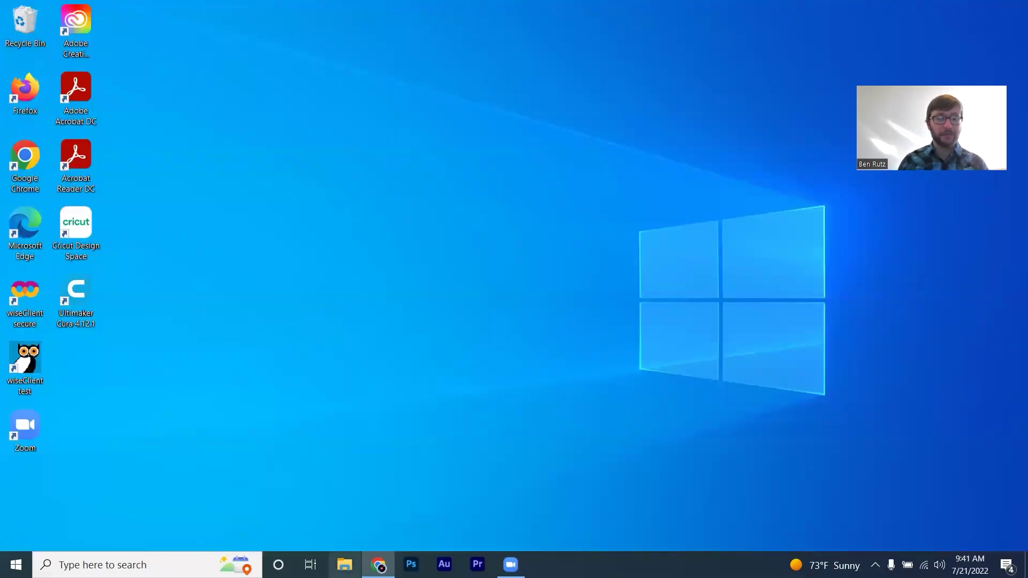
# - Open File Explorer, minimize its window to the desktop, and restore it to show Quick access again
pyautogui.click(345, 564)
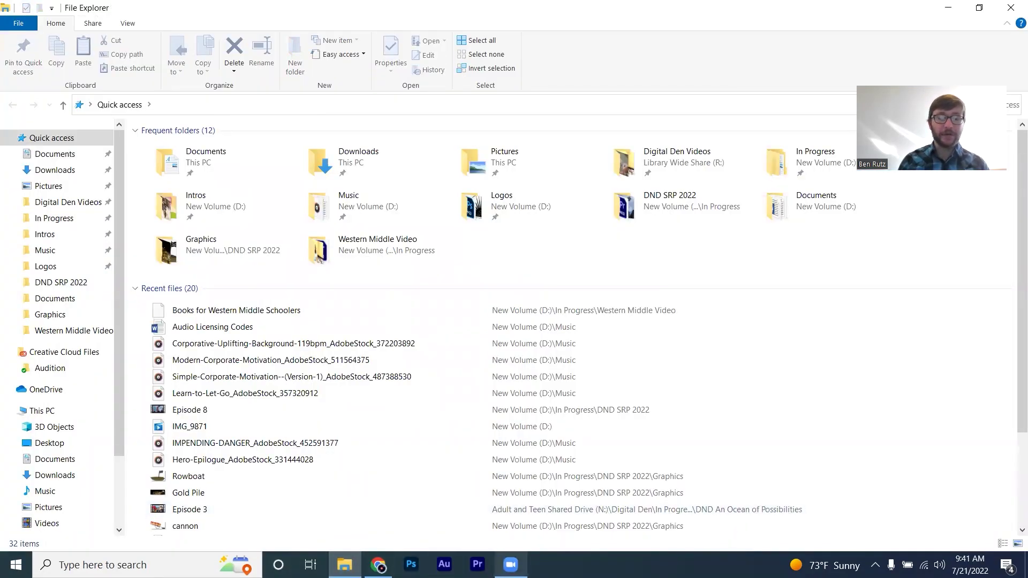
pyautogui.moveTo(344, 564)
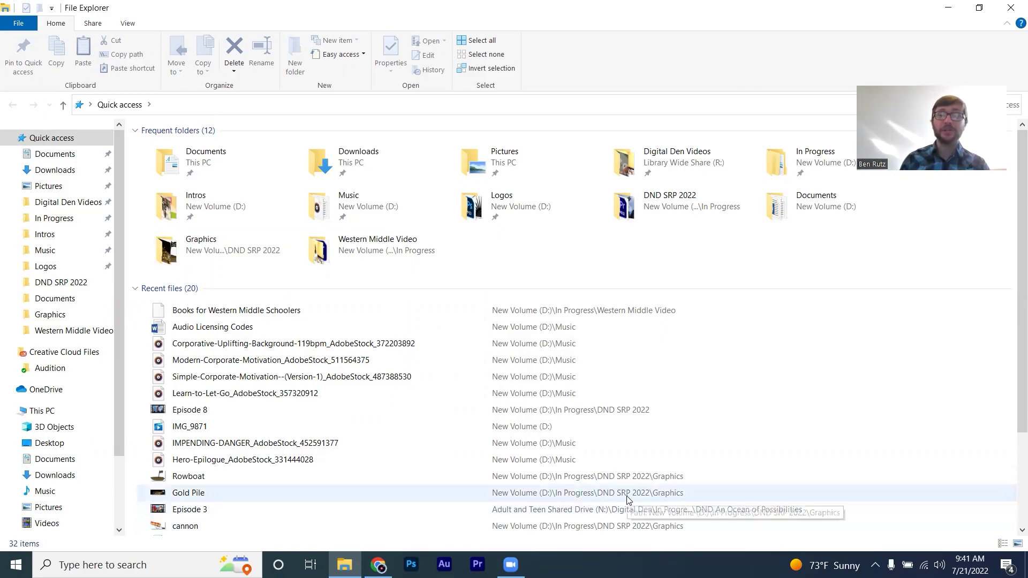
pyautogui.click(957, 12)
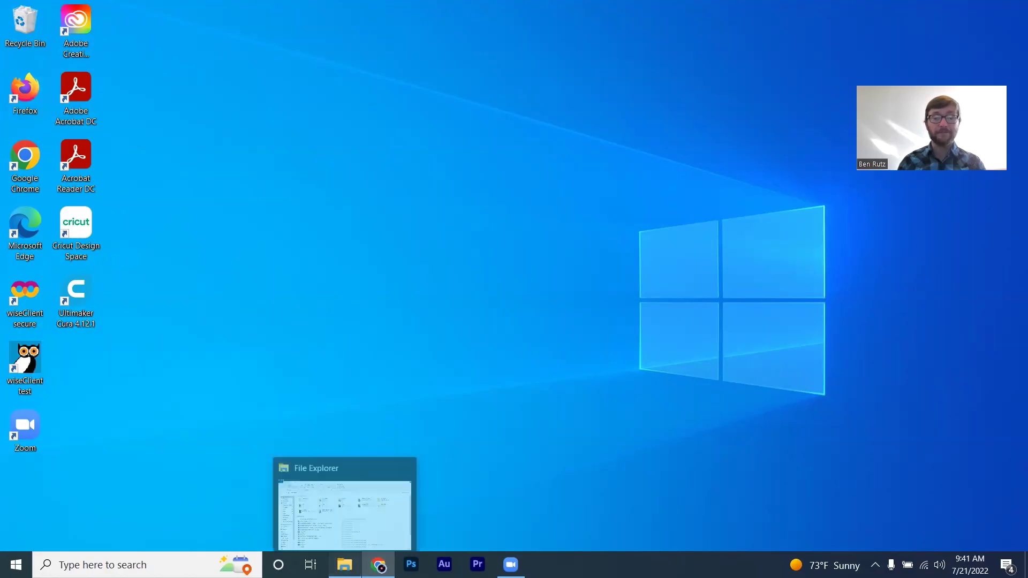
pyautogui.click(347, 540)
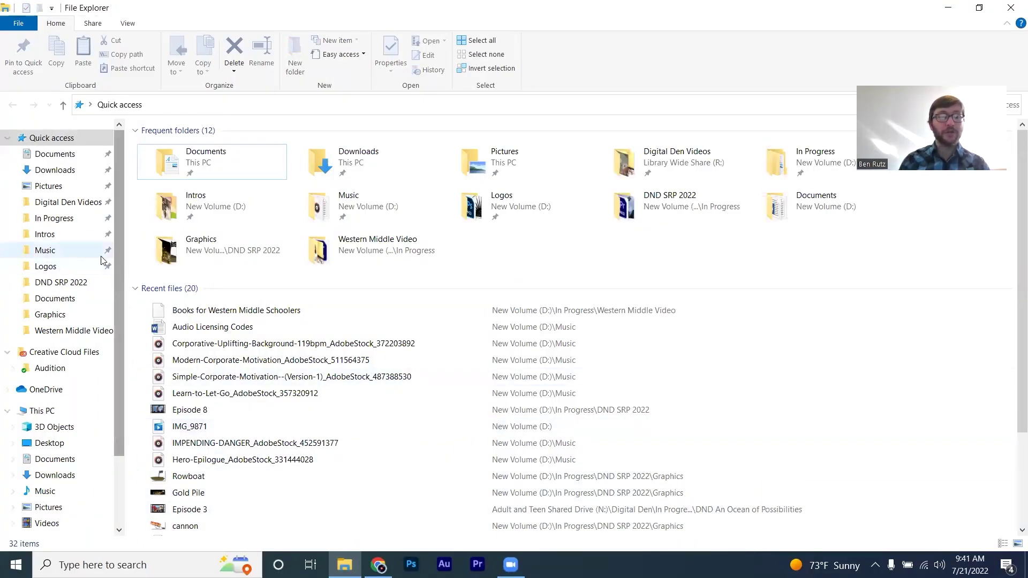
# - Look through the File Explorer navigation list from Quick access down to This PC and Network, and return to its beginning
pyautogui.scroll(-2, 65, 234)
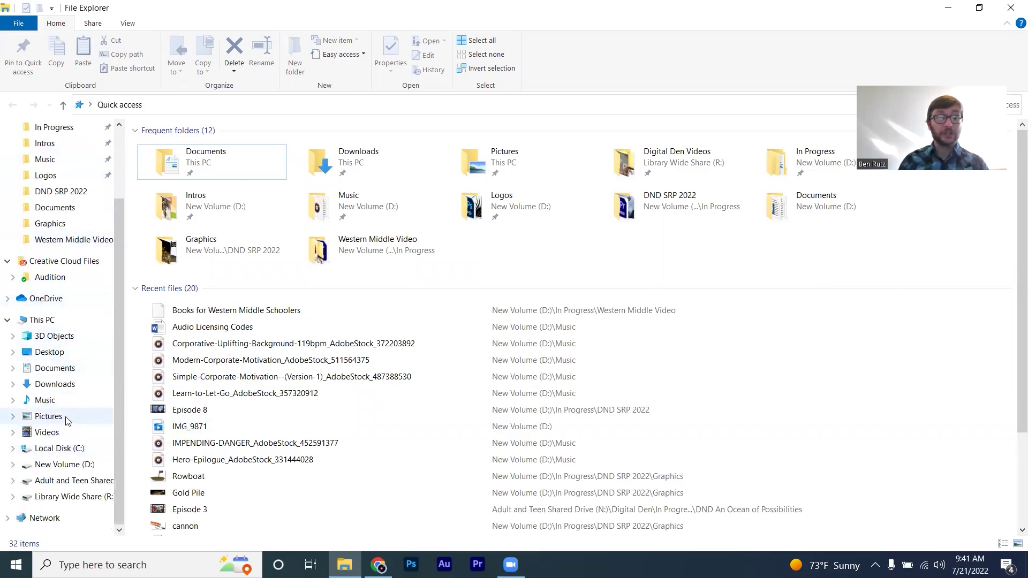
pyautogui.scroll(2, 67, 423)
pyautogui.scroll(-2, 67, 408)
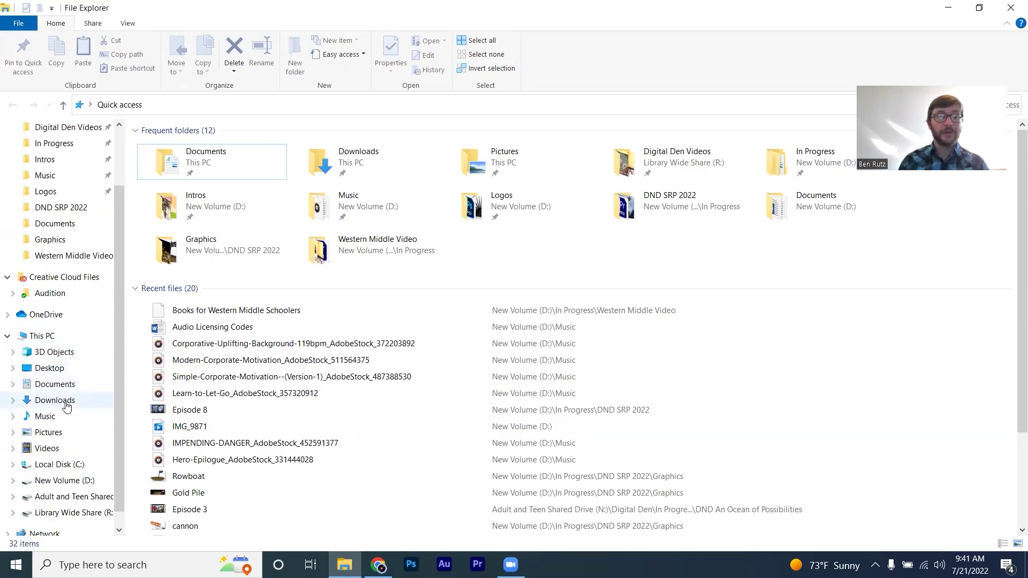
pyautogui.scroll(1, 66, 408)
pyautogui.scroll(2, 91, 236)
pyautogui.scroll(-3, 69, 321)
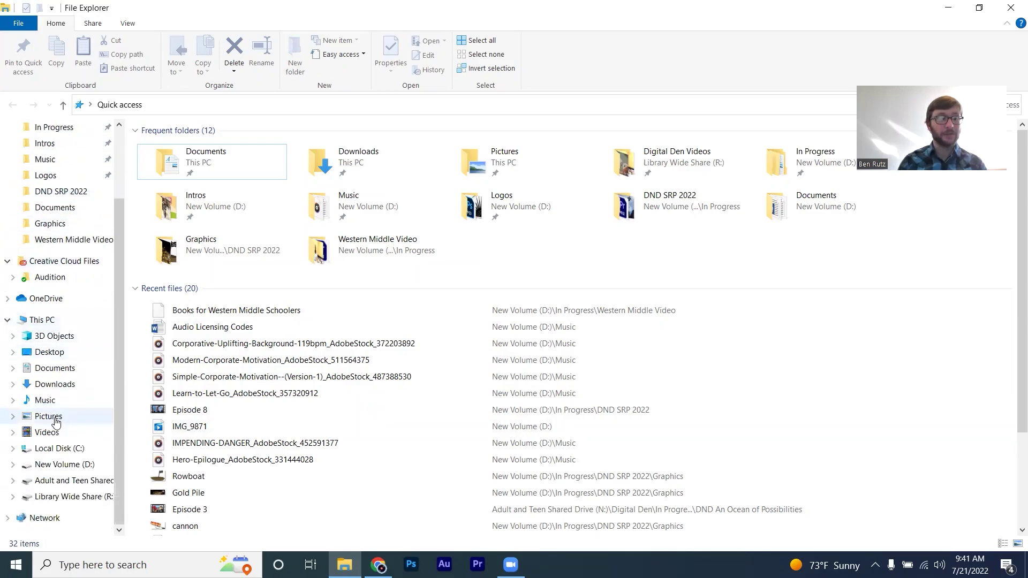
pyautogui.scroll(2, 53, 439)
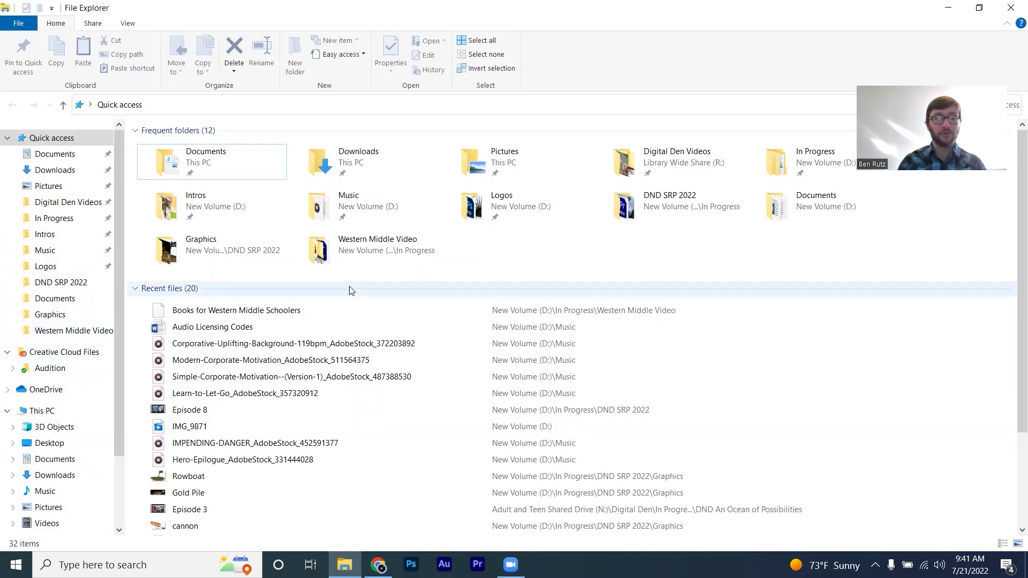
# - Open the In Progress folder from Quick access and look through its list of project folders down to the end and back
pyautogui.click(48, 217)
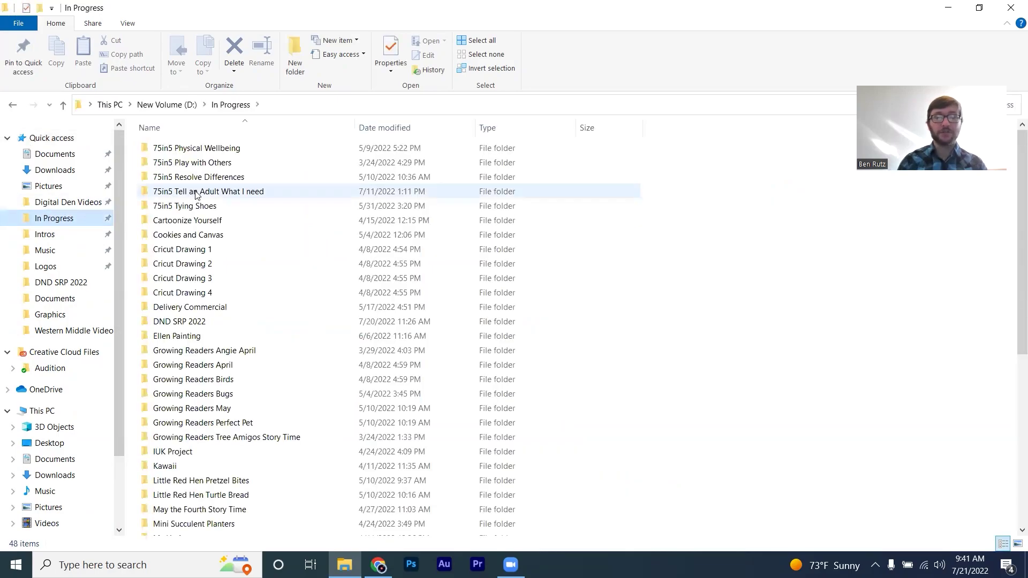
pyautogui.scroll(-1, 252, 197)
pyautogui.scroll(-6, 253, 200)
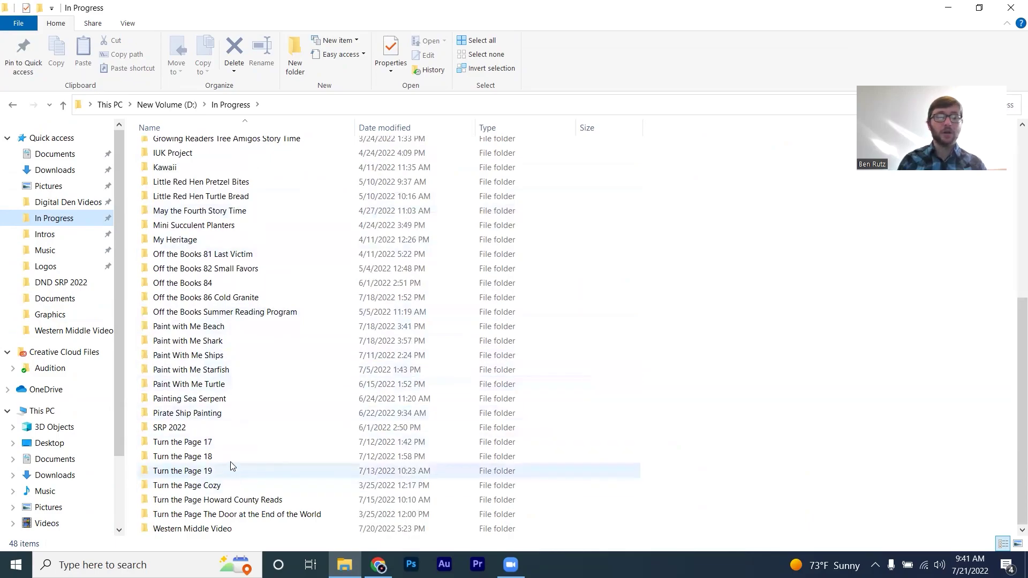
pyautogui.scroll(5, 232, 455)
pyautogui.scroll(2, 229, 423)
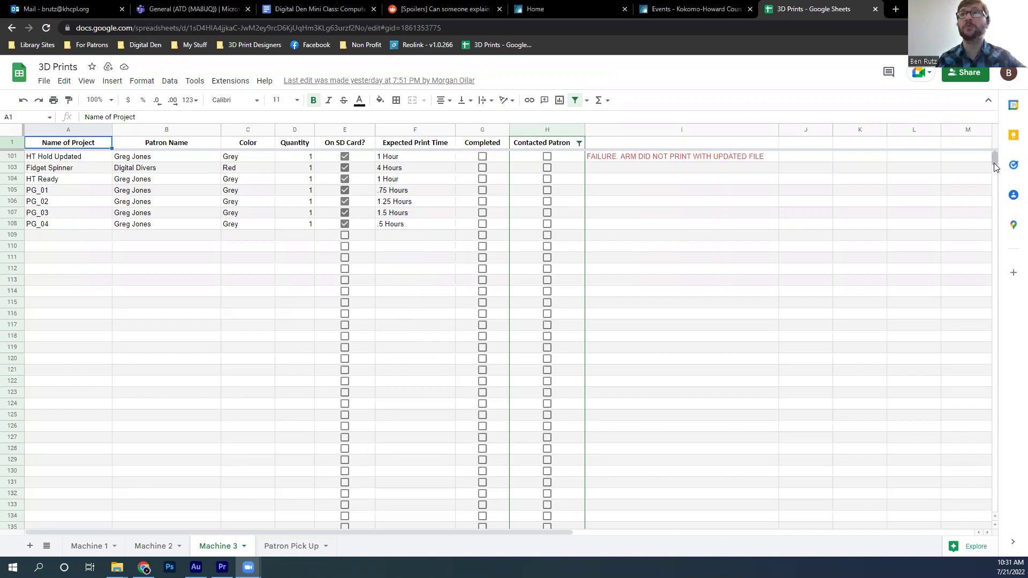
# - Switch to the 3D Prints spreadsheet in Google Sheets and look through the rows of the Machine 3 sheet
pyautogui.moveTo(993, 161)
pyautogui.mouseDown()
pyautogui.moveTo(997, 171)
pyautogui.moveTo(994, 162)
pyautogui.mouseUp()
pyautogui.scroll(-1, 460, 249)
pyautogui.scroll(1, 407, 261)
pyautogui.scroll(-4, 407, 262)
pyautogui.scroll(10, 407, 263)
pyautogui.scroll(-12, 408, 264)
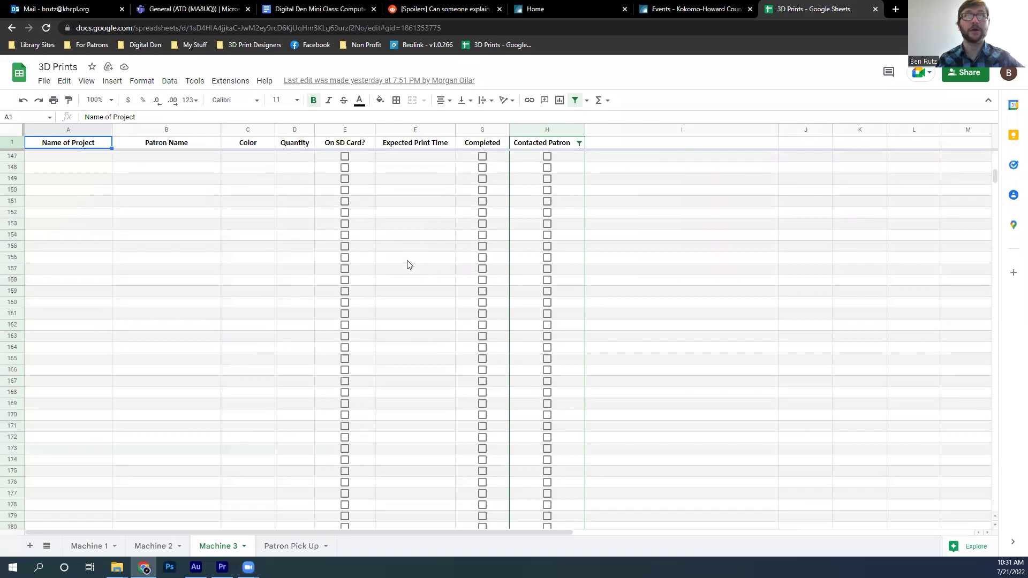
pyautogui.scroll(10, 409, 265)
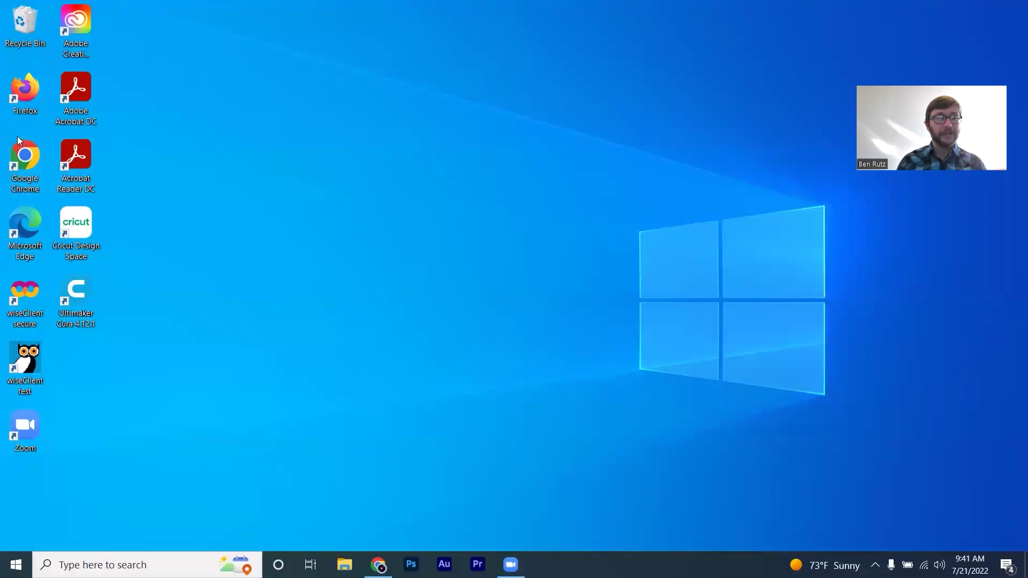
# - Start Google Chrome from the desktop with the personal profile, open the khcpl shortcut in a separate tab, and switch to it
pyautogui.doubleClick(26, 165)
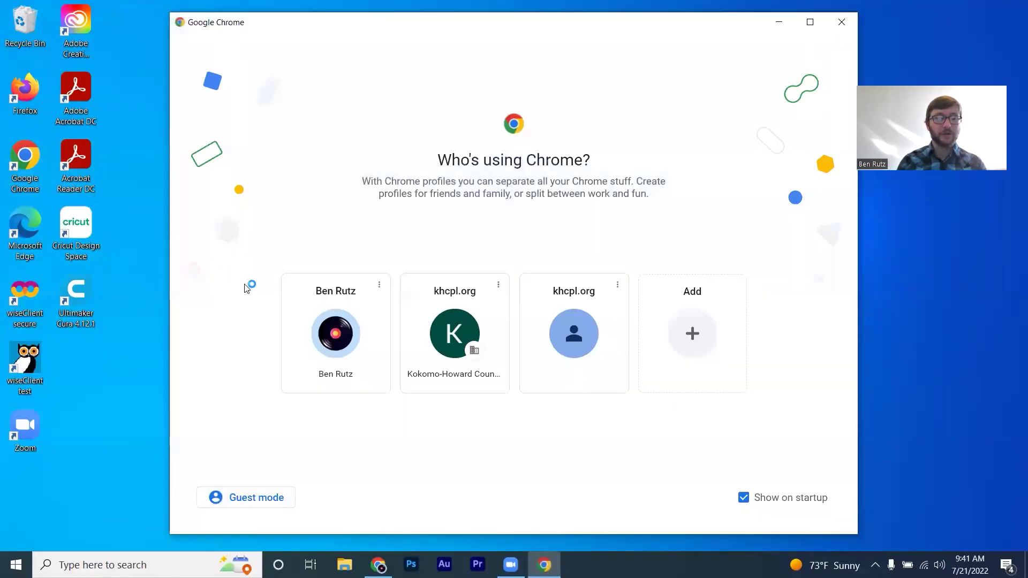
pyautogui.click(334, 349)
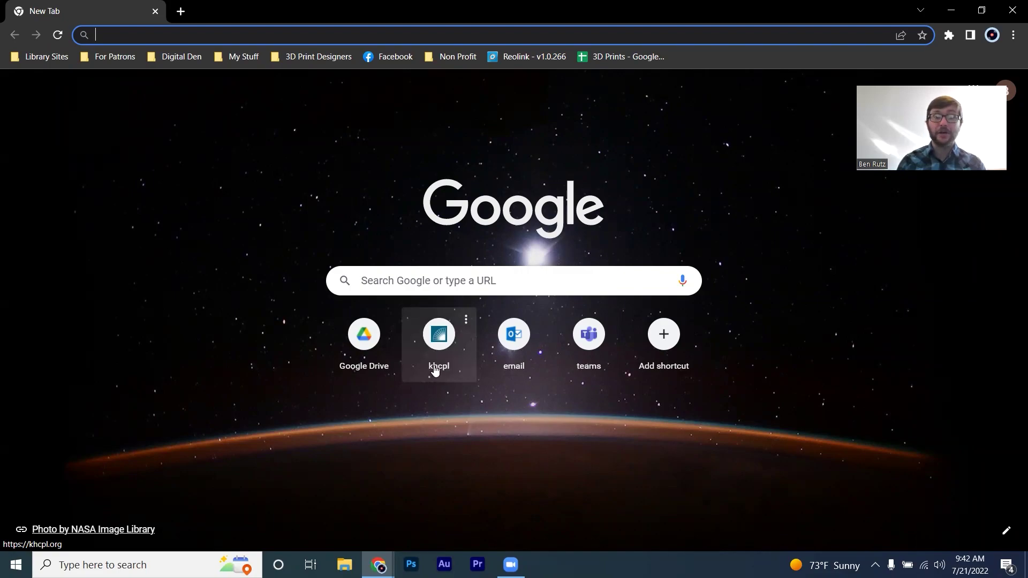
pyautogui.middleClick(442, 345)
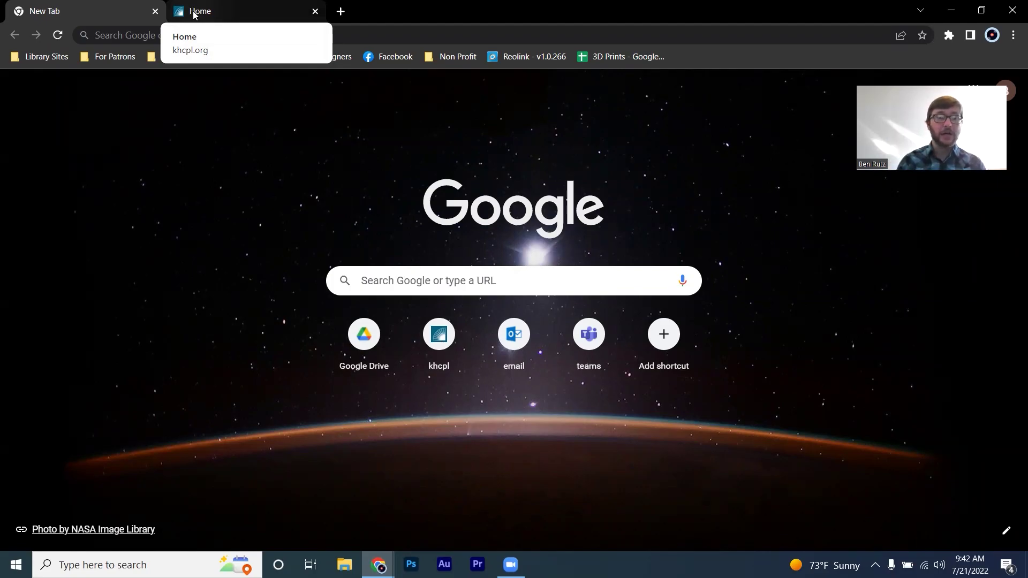
pyautogui.click(194, 13)
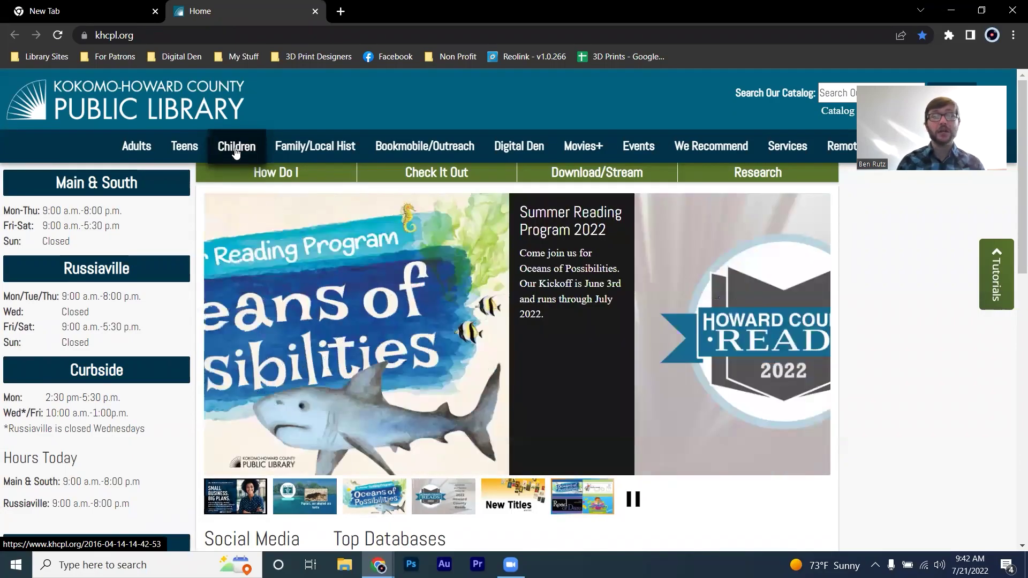
# - Open the library site's Children page in a separate tab, view it, and close the browser
pyautogui.middleClick(235, 152)
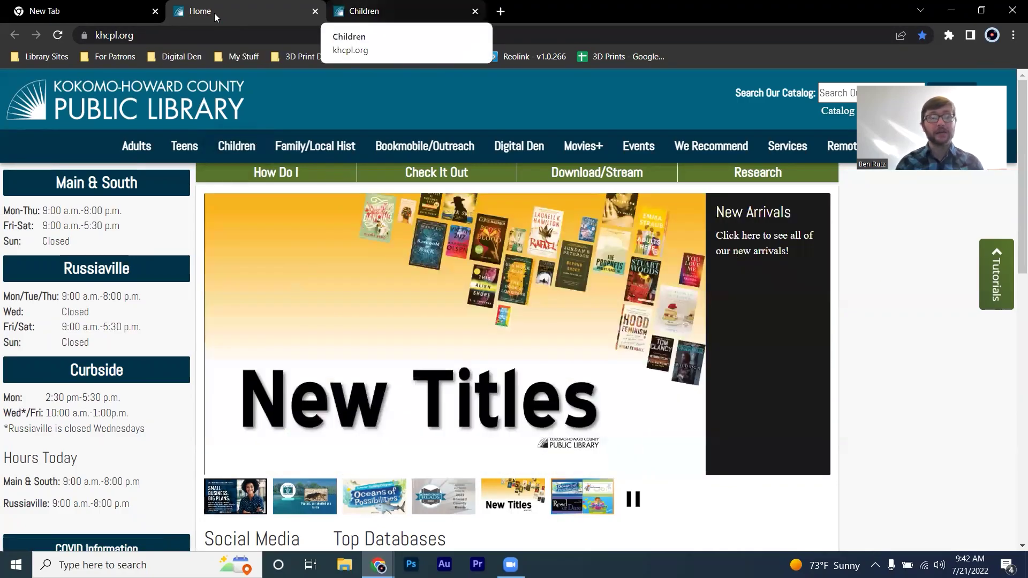
pyautogui.hotkey('ctrl', 'Tab')
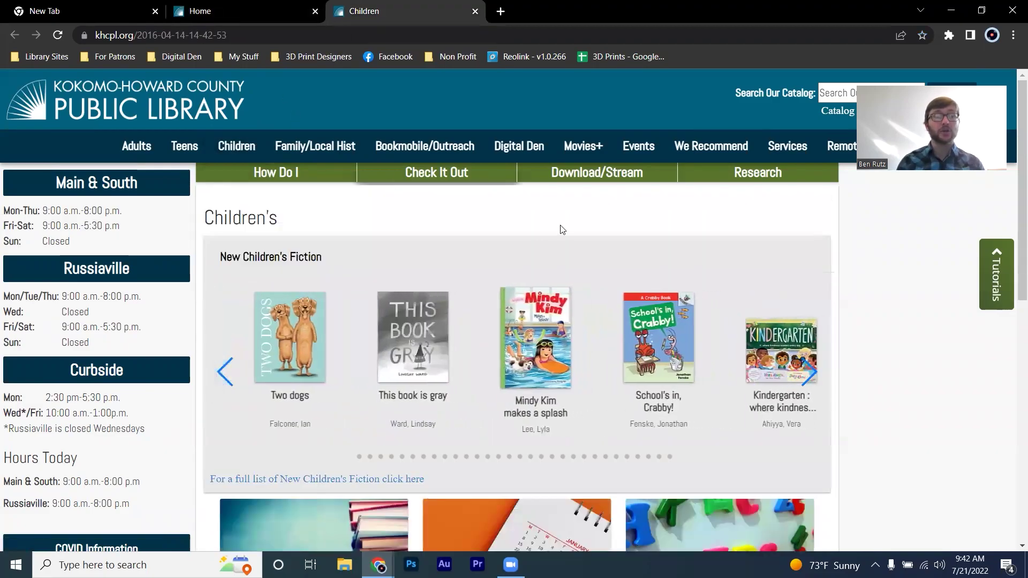
pyautogui.click(1012, 11)
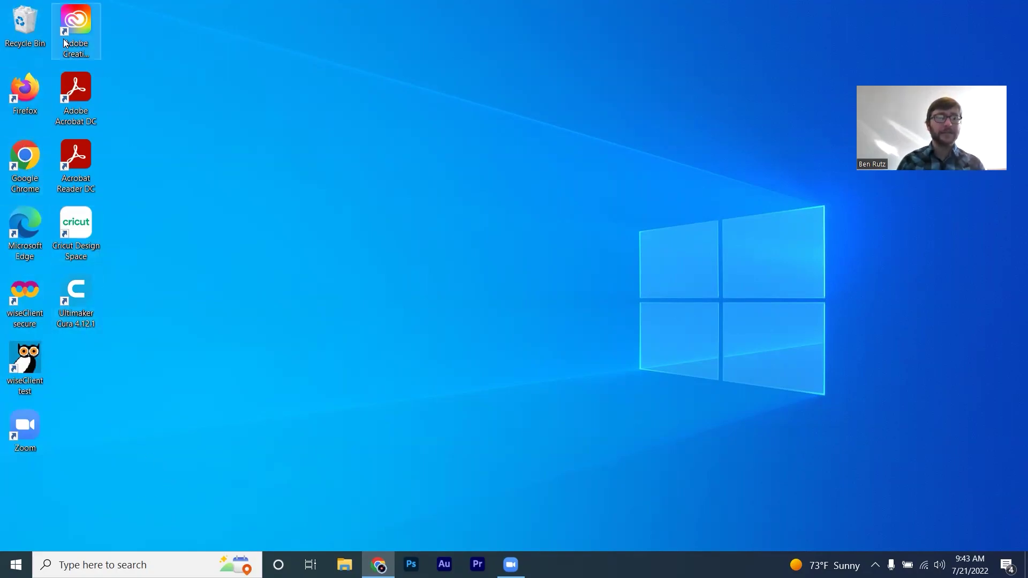
# - Open the Recycle Bin and Google Chrome one after the other from their desktop icons, closing each window
pyautogui.click(18, 29)
pyautogui.doubleClick(19, 29)
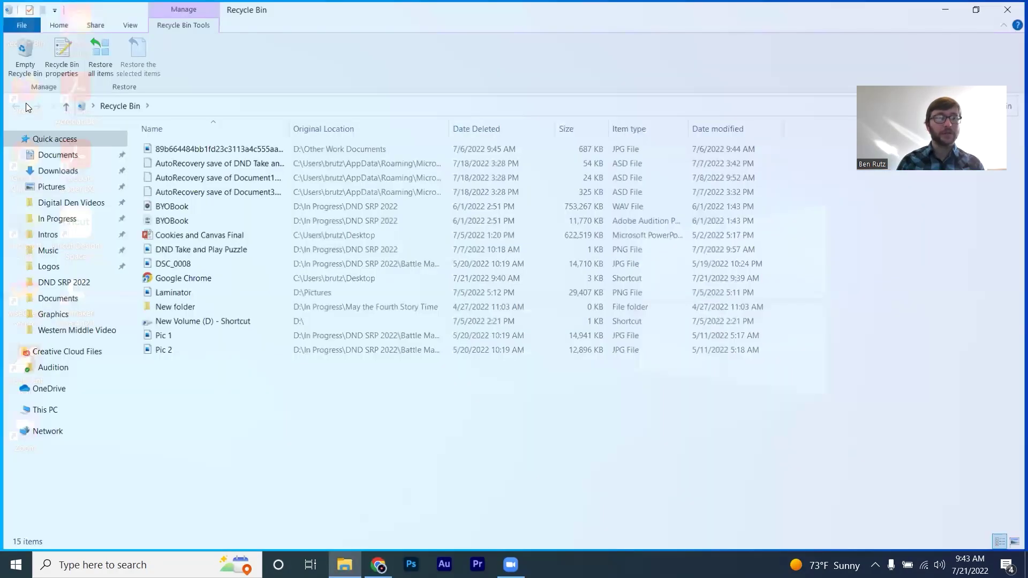
pyautogui.click(993, 8)
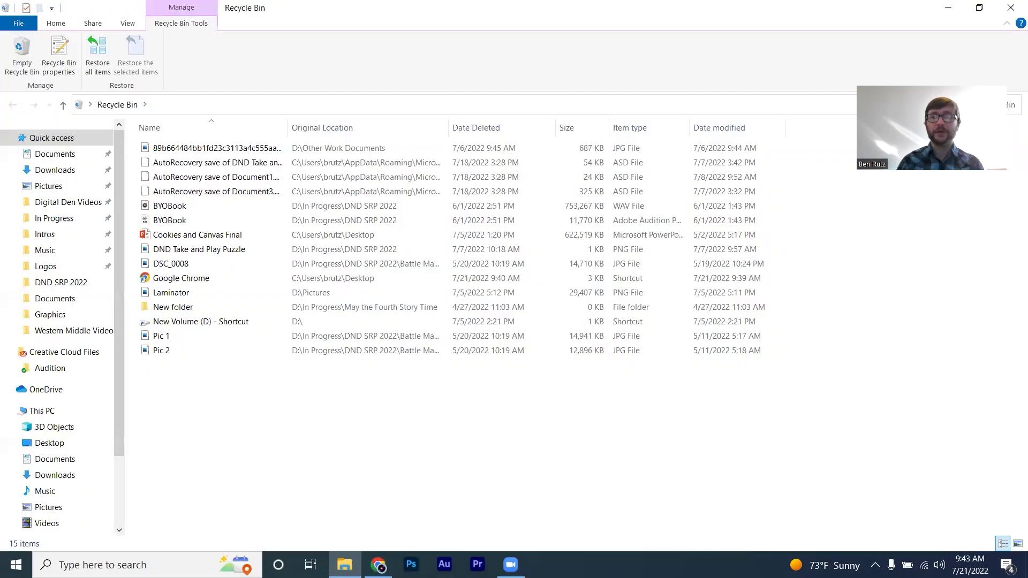
pyautogui.click(1010, 7)
pyautogui.doubleClick(23, 145)
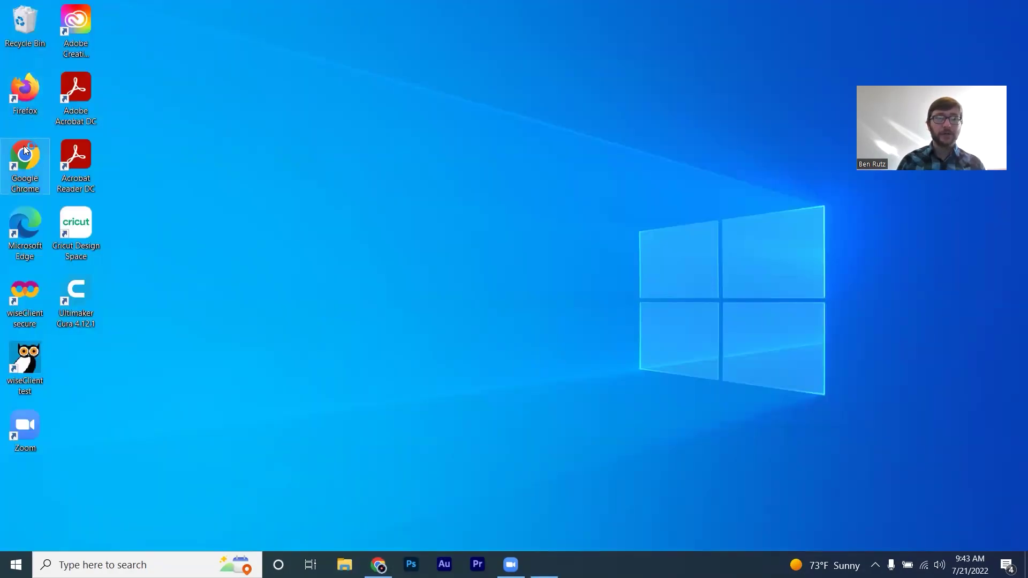
pyautogui.click(841, 23)
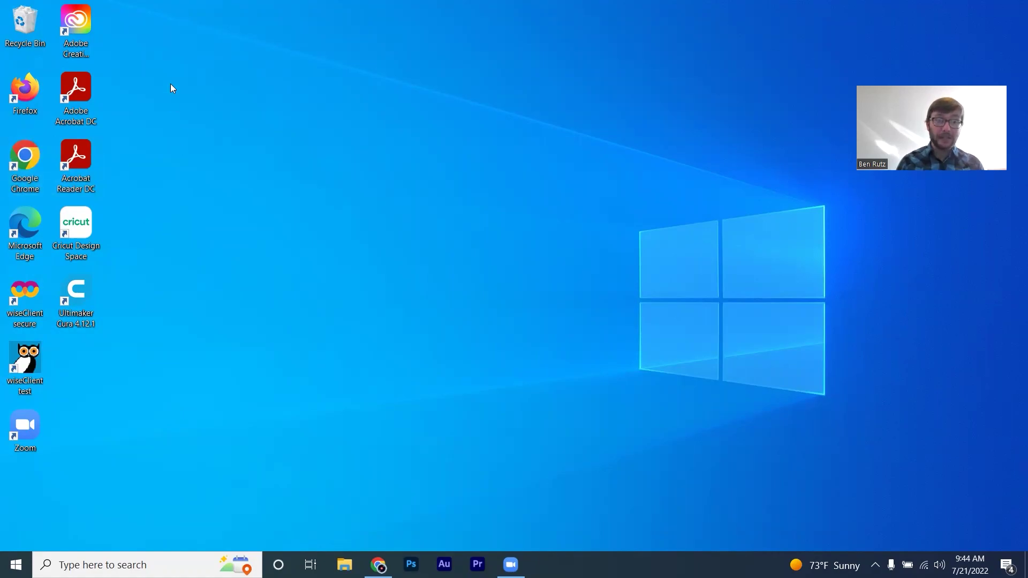
# - Draw a selection box across the empty desktop area, view the desktop's context options, and dismiss them
pyautogui.moveTo(171, 85); pyautogui.dragTo(519, 337)
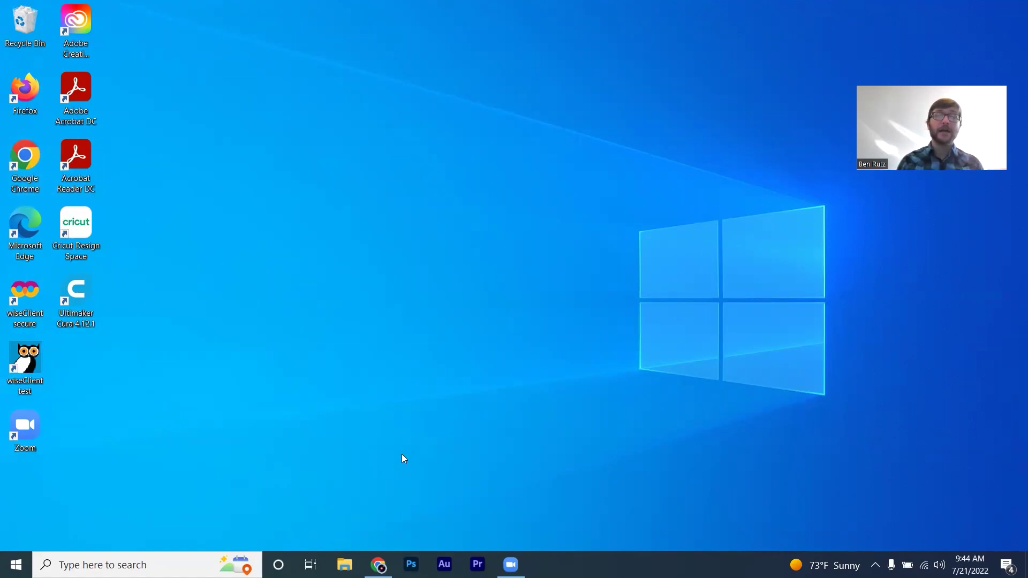
pyautogui.rightClick(270, 141)
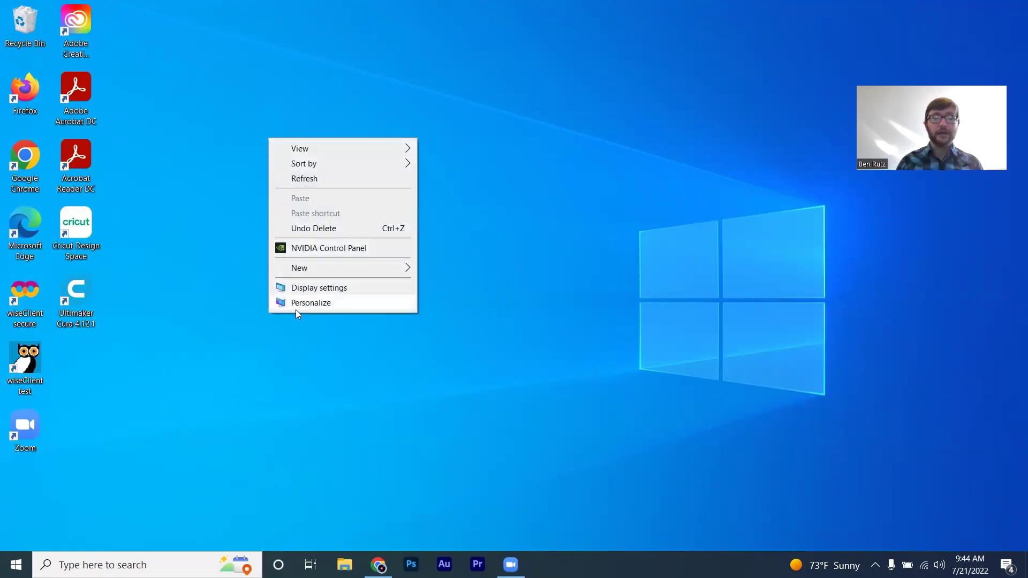
pyautogui.click(227, 222)
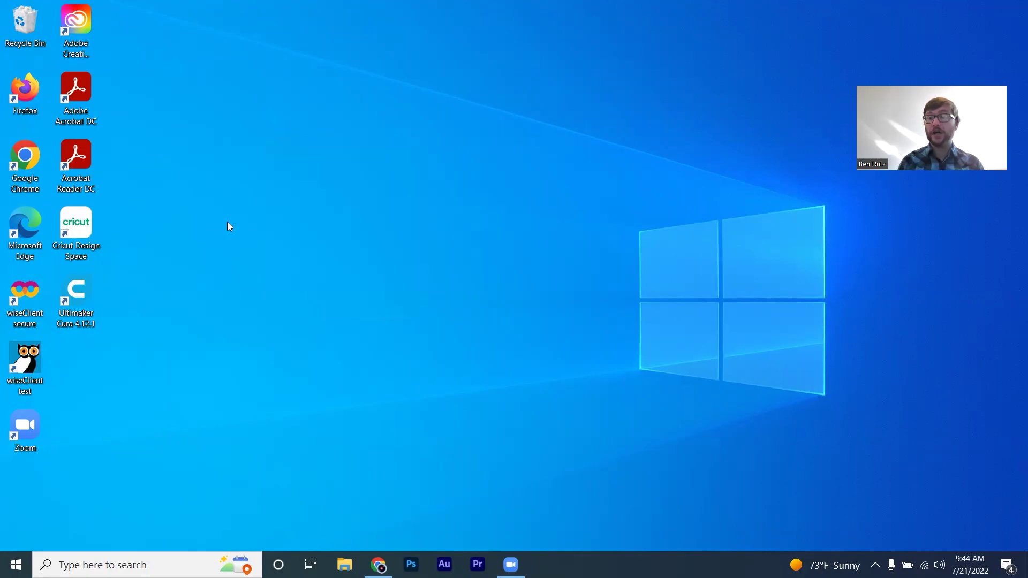